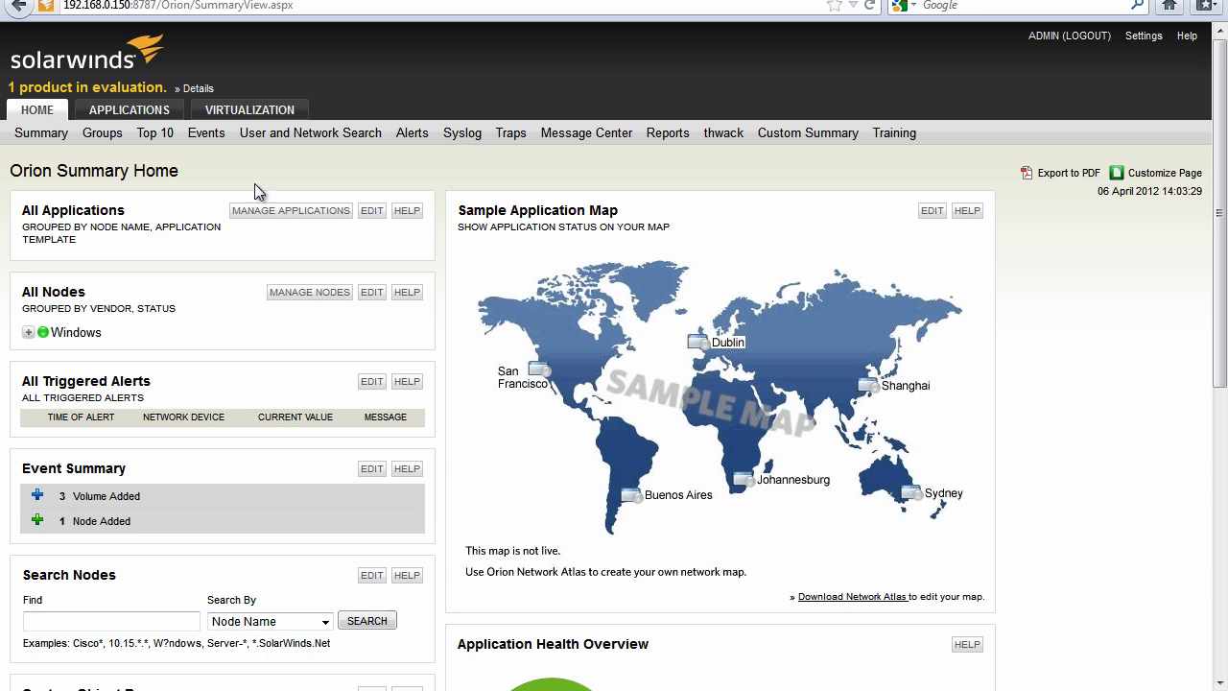
Expand the Windows group under All Nodes and open the details of the WIN2003STD node.
left_click(131, 111)
left_click(36, 109)
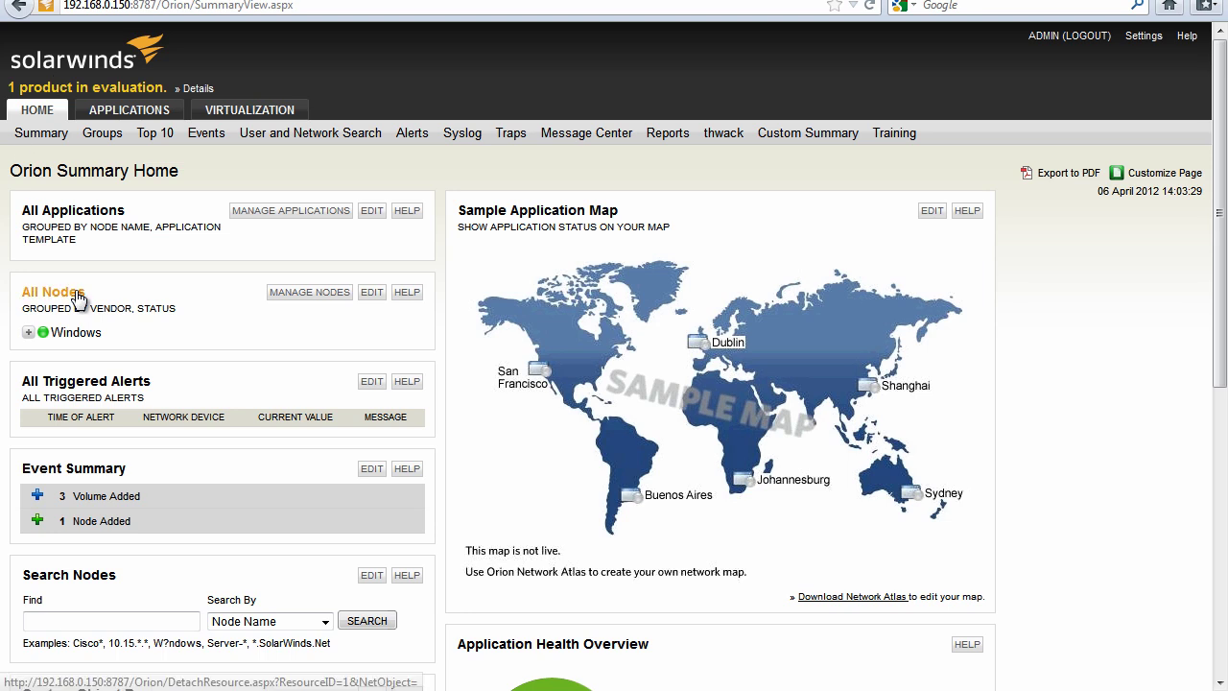
left_click(29, 333)
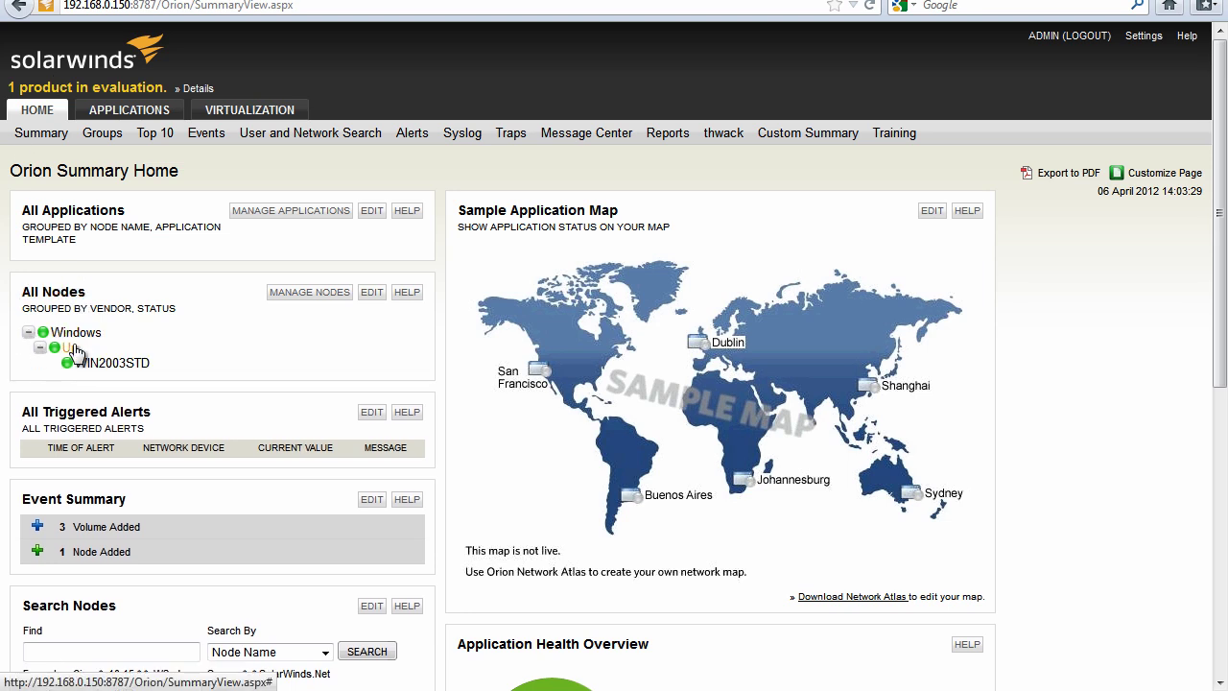
left_click(109, 368)
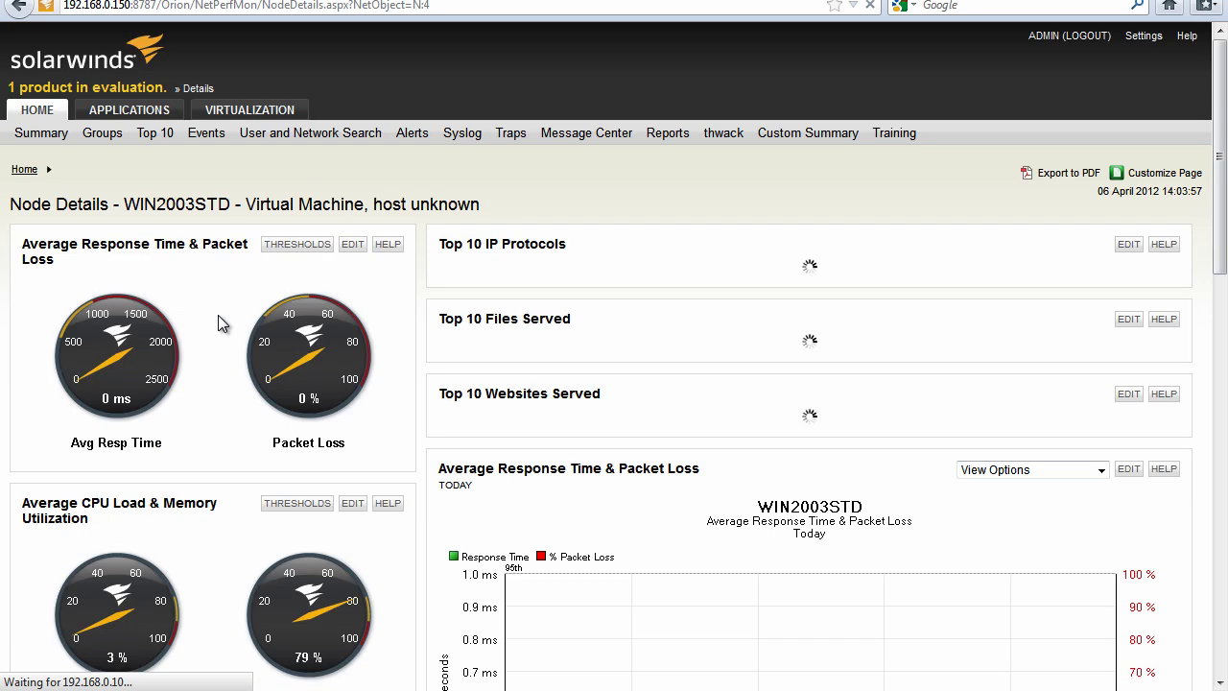
Examine the node's management details, polling details, CPU load, availability statistics, disk volumes and active alerts.
scroll(231, 304, "down", 10)
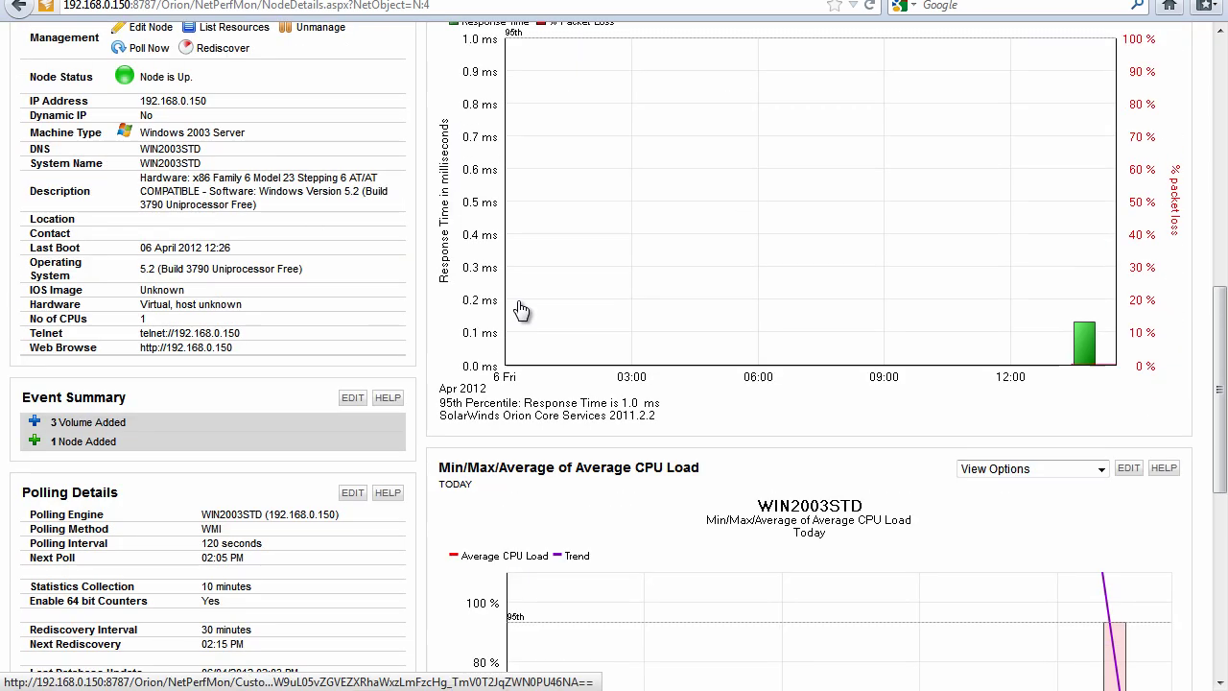
scroll(509, 316, "down", 6)
scroll(1097, 512, "down", 5)
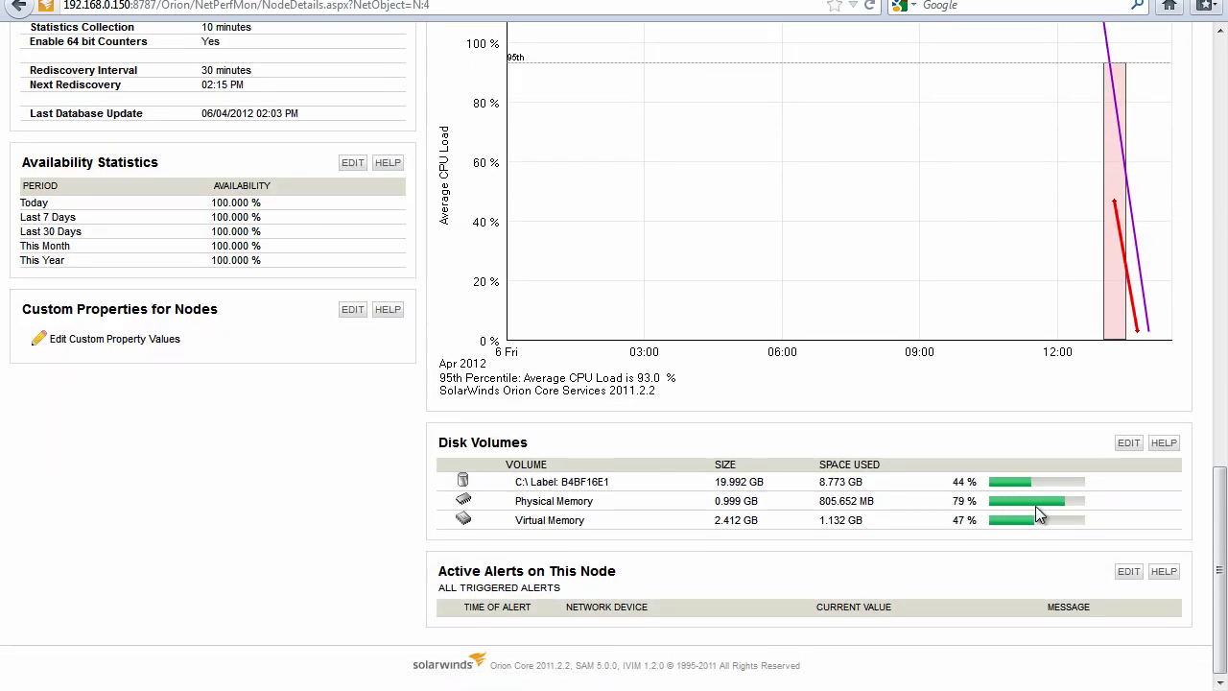
scroll(979, 513, "up", 20)
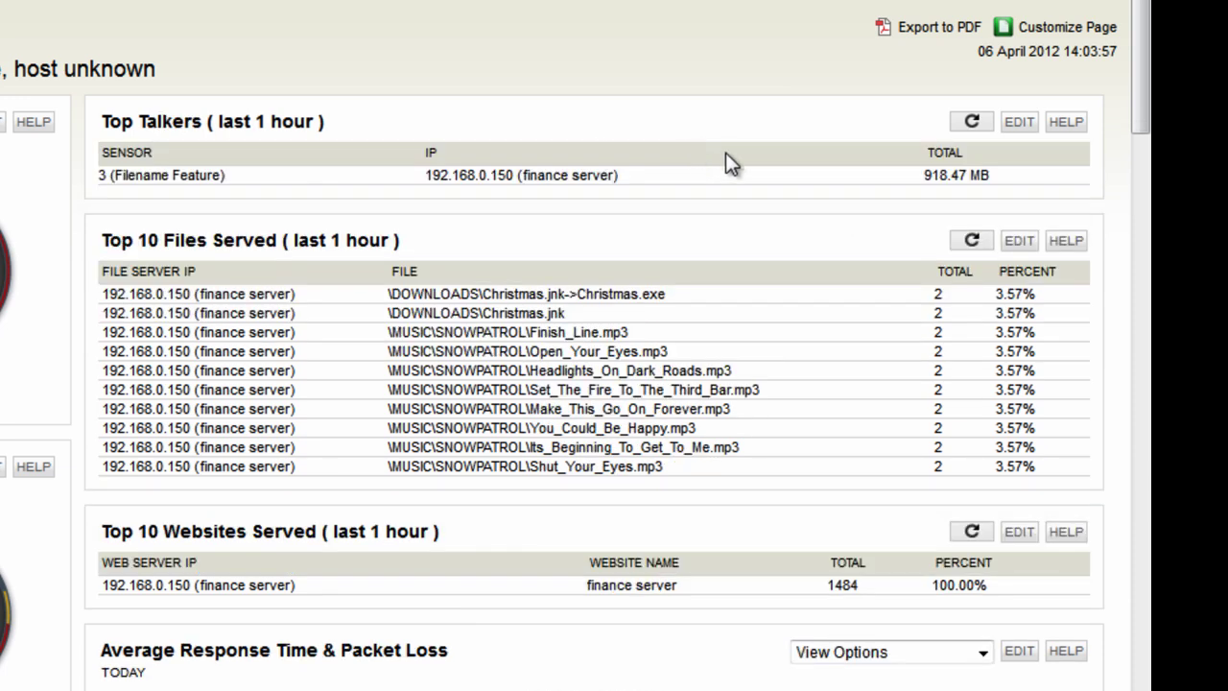
Drill down from Top Talkers through the 192.168.0.6 session to its Windows Network File Access events and highlight the Report_Mar2010.xls entry.
left_click(945, 180)
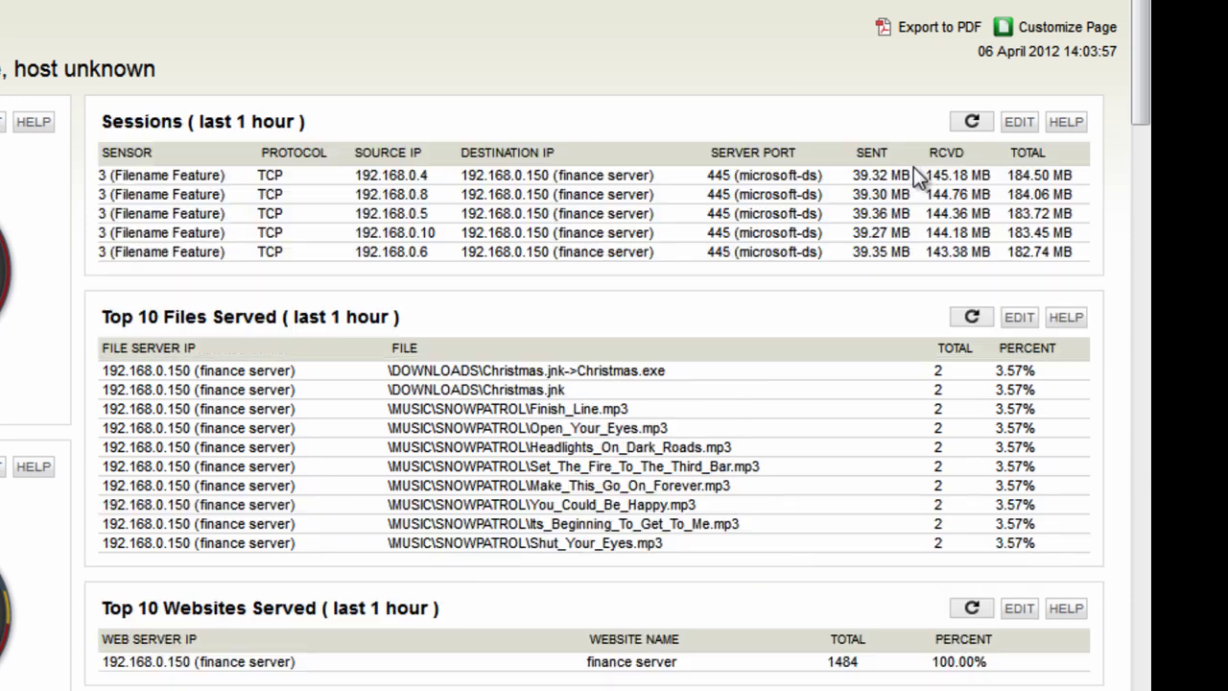
left_click(1046, 251)
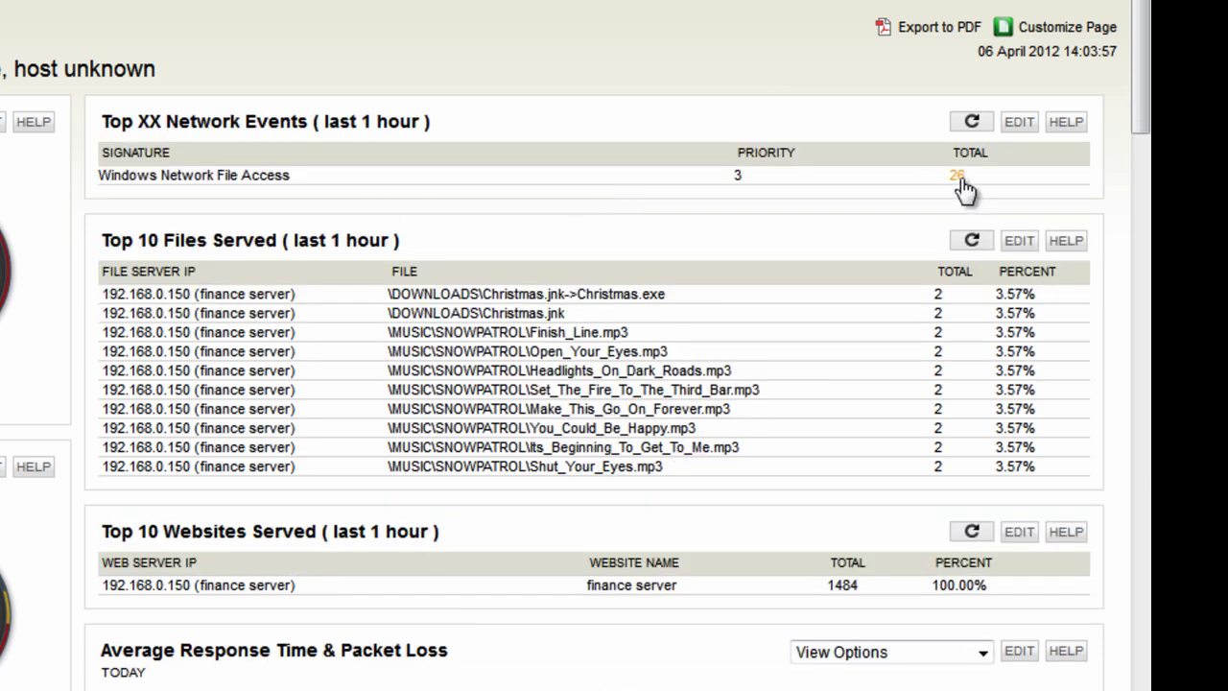
left_click(959, 177)
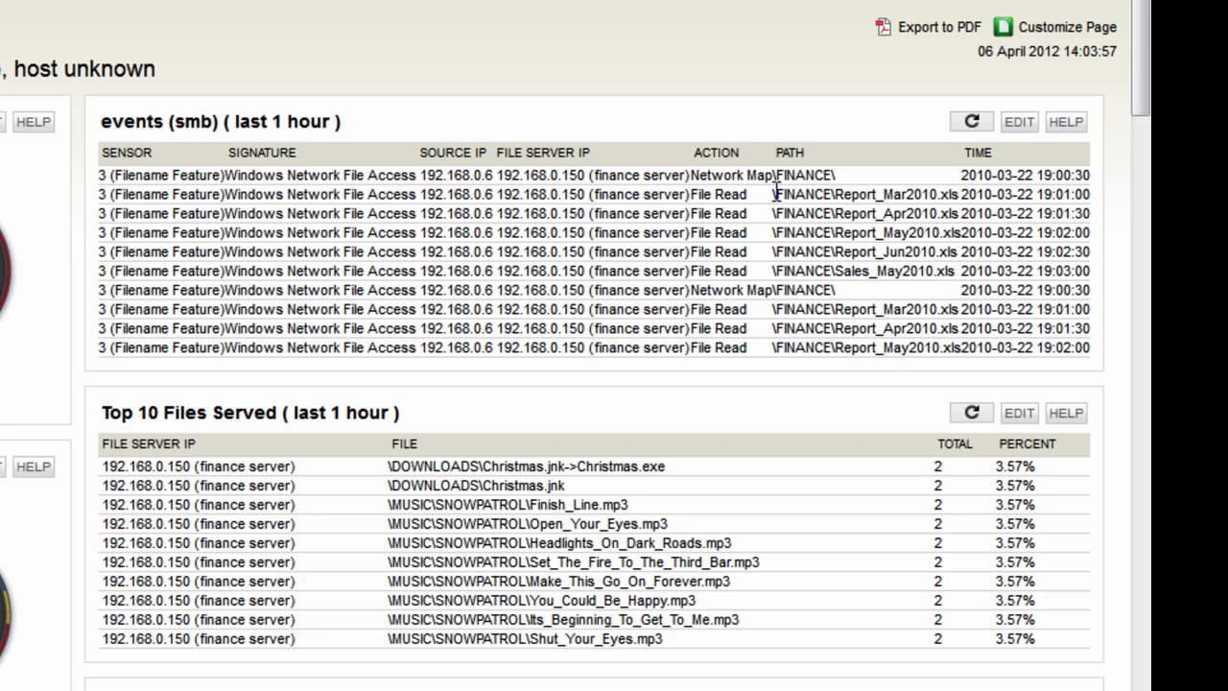
left_click_drag(775, 193, 962, 195)
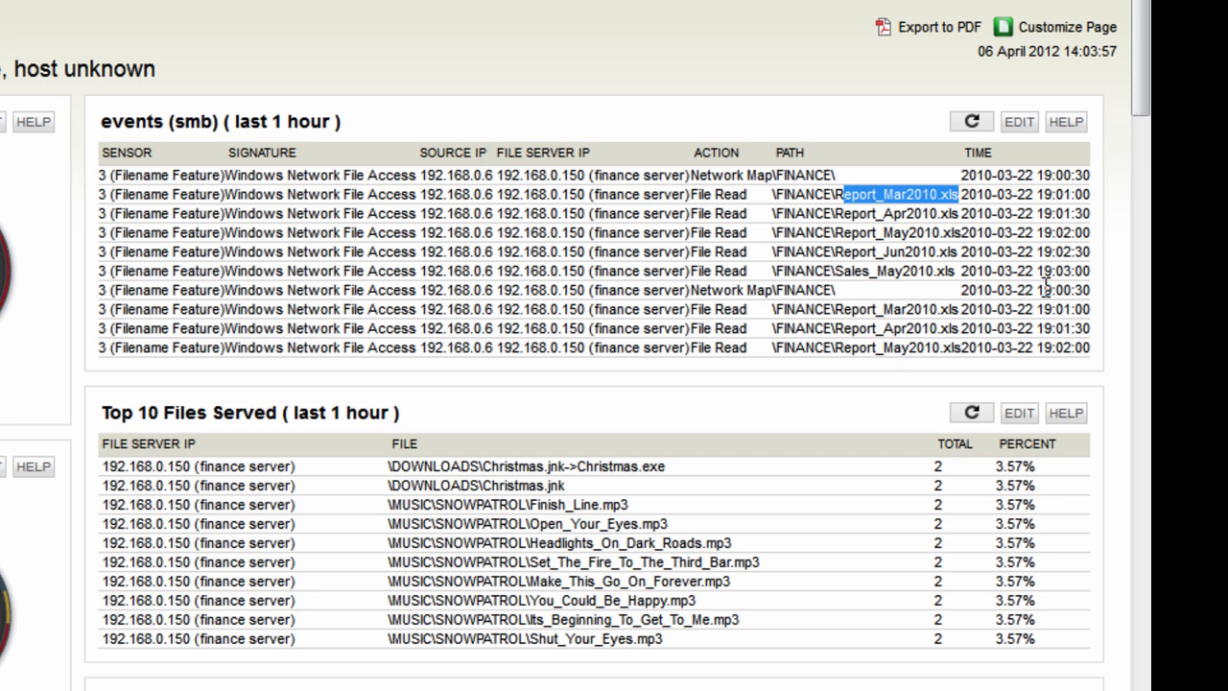
Drill down to the clients that accessed Headlights_On_Dark_Roads.mp3, highlight the source IP, and break the finance server website's hits down by client.
scroll(766, 194, "down", 4)
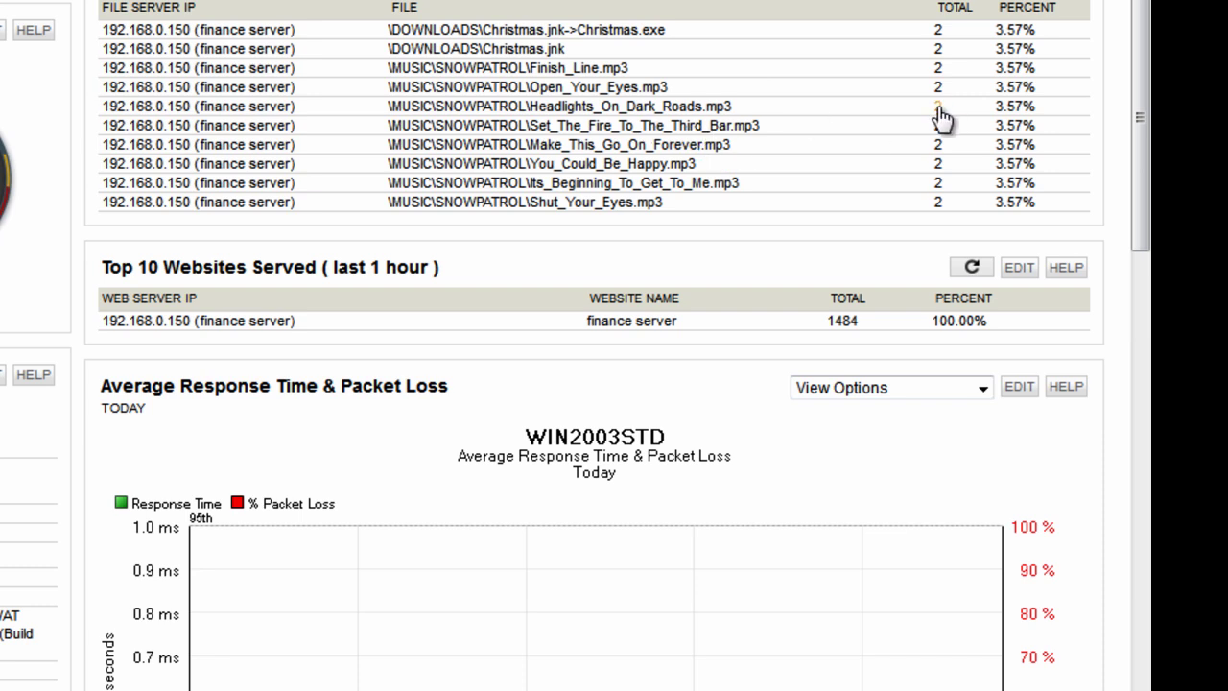
scroll(940, 120, "down", 2)
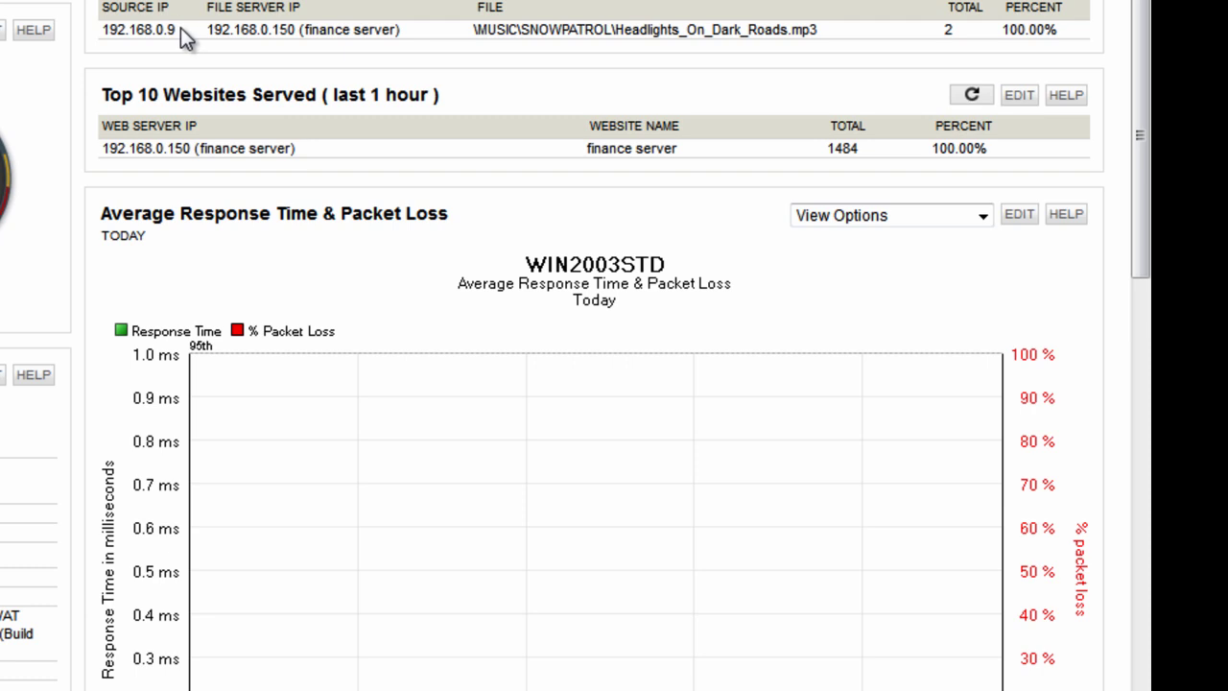
left_click_drag(180, 29, 119, 32)
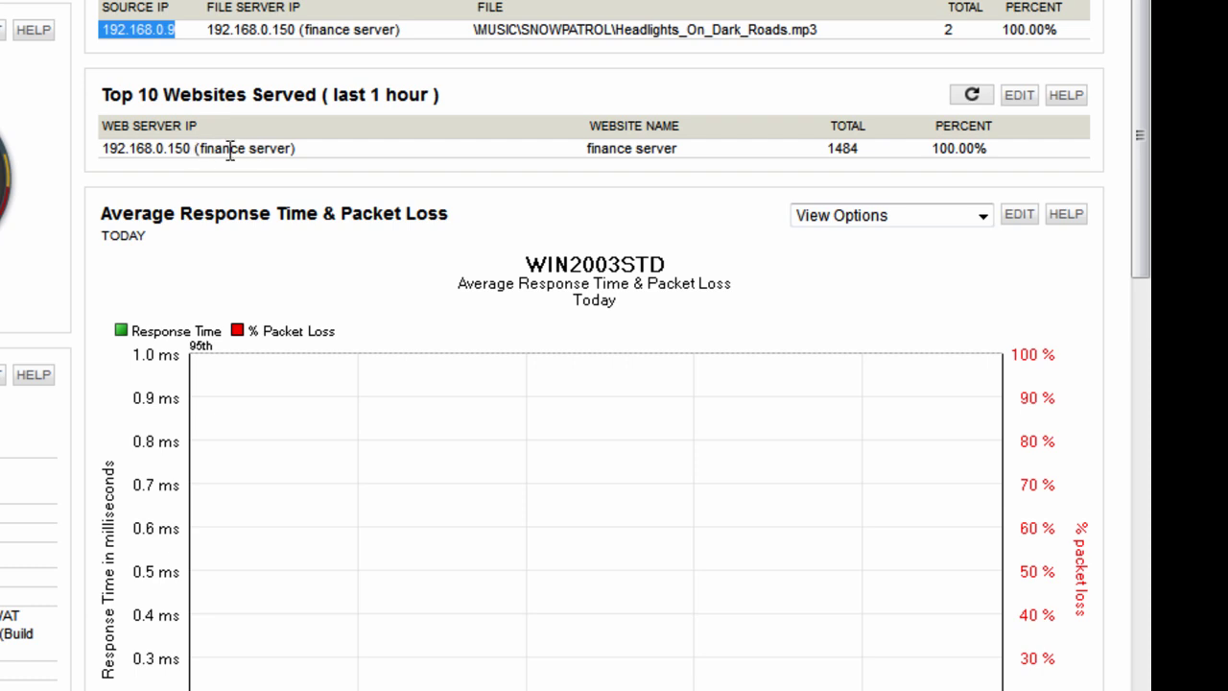
left_click(844, 152)
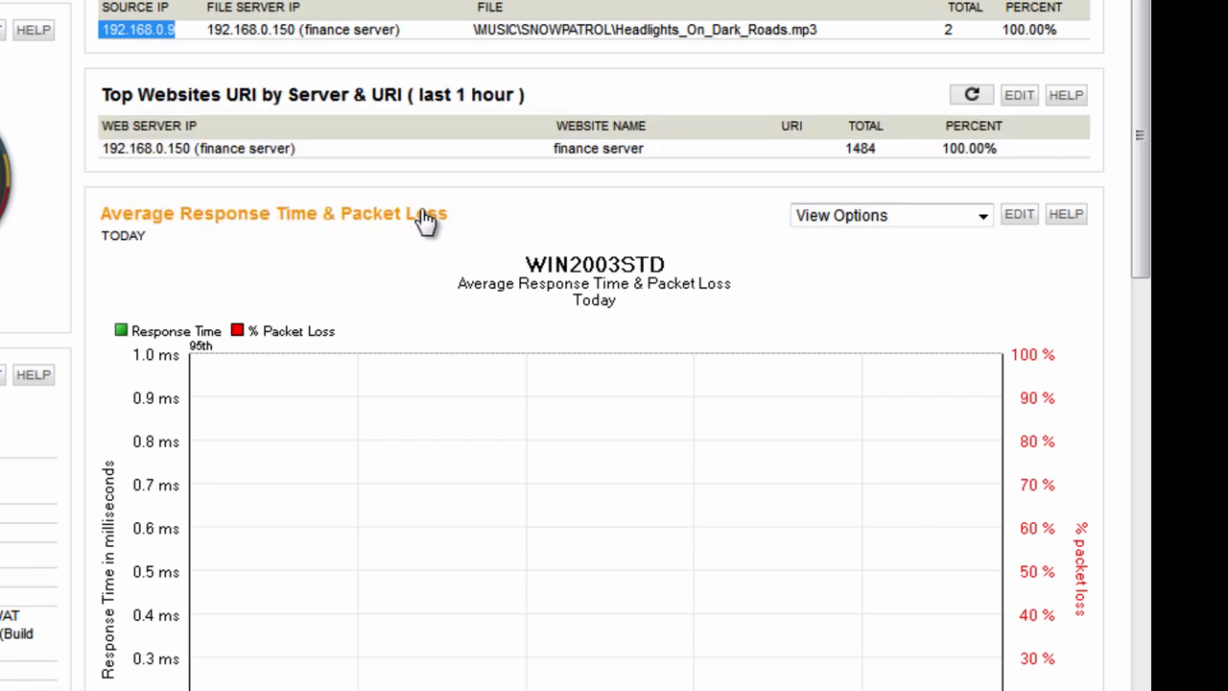
left_click(862, 150)
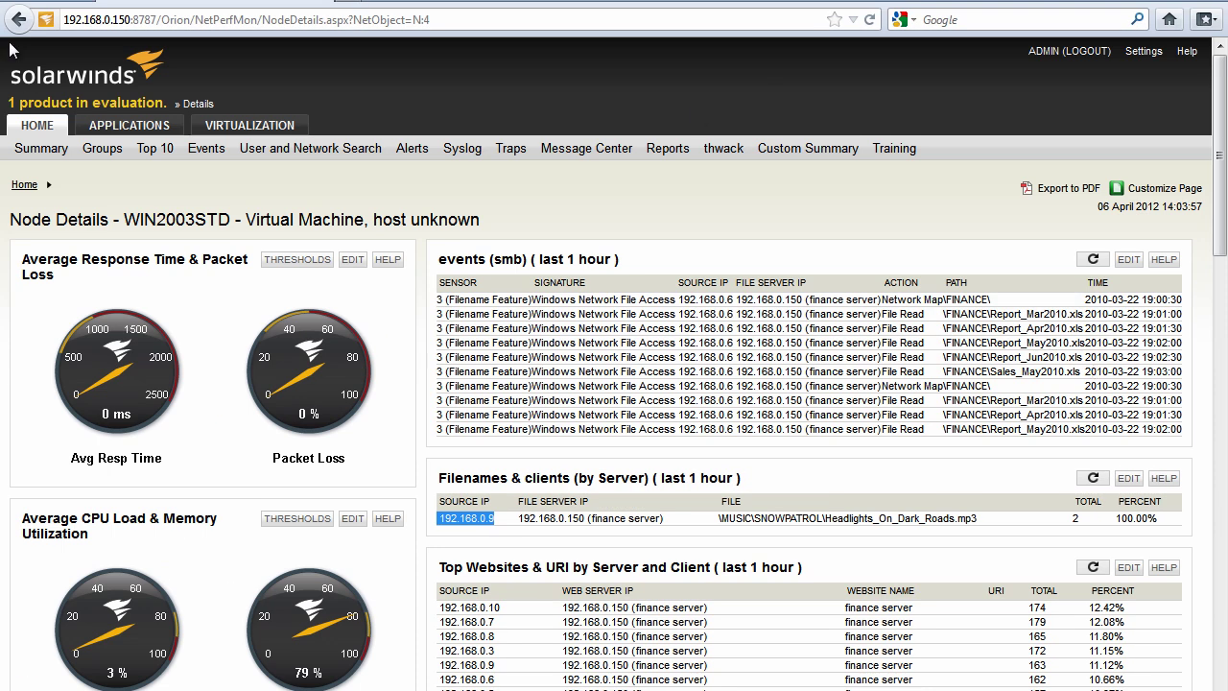
Open User and Network Search and run a Network Forensics search for IP address 192.168.0.6.
left_click(38, 129)
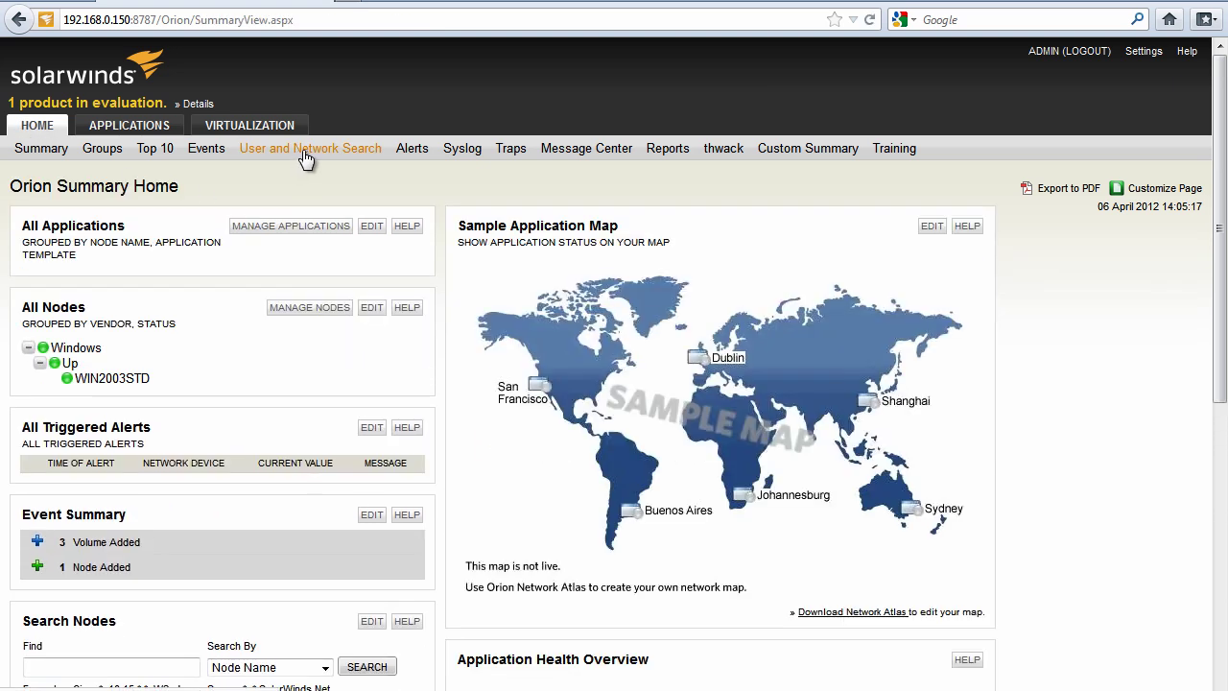
left_click(302, 151)
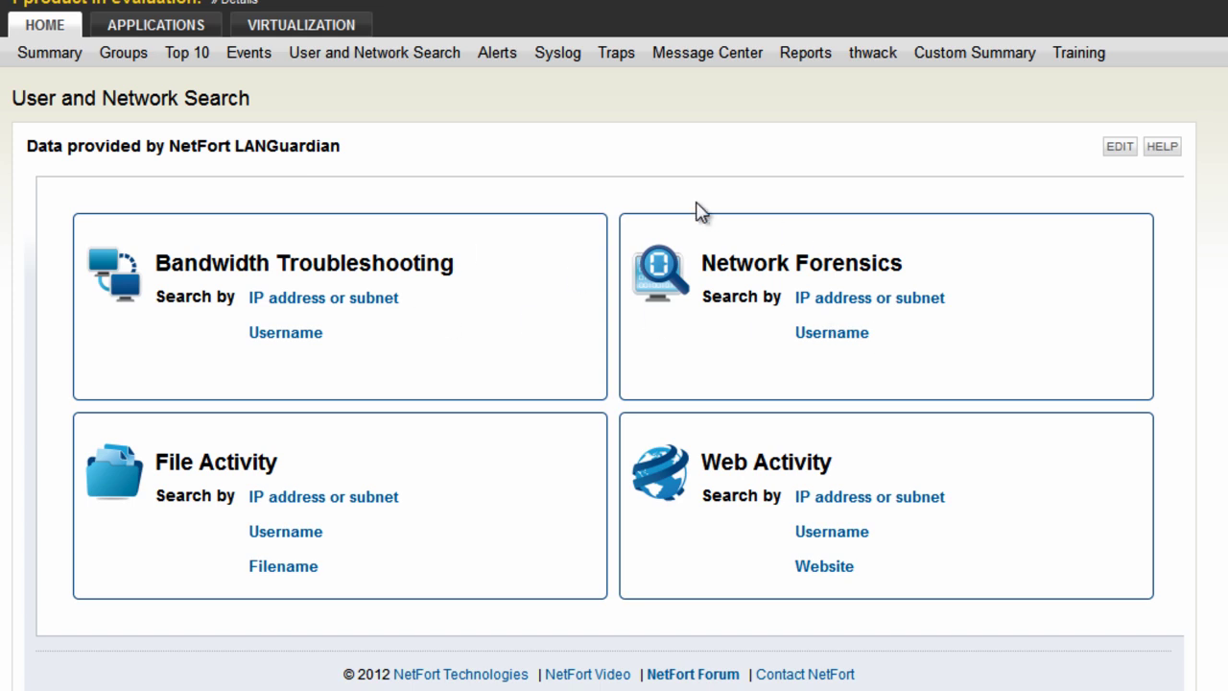
left_click(902, 299)
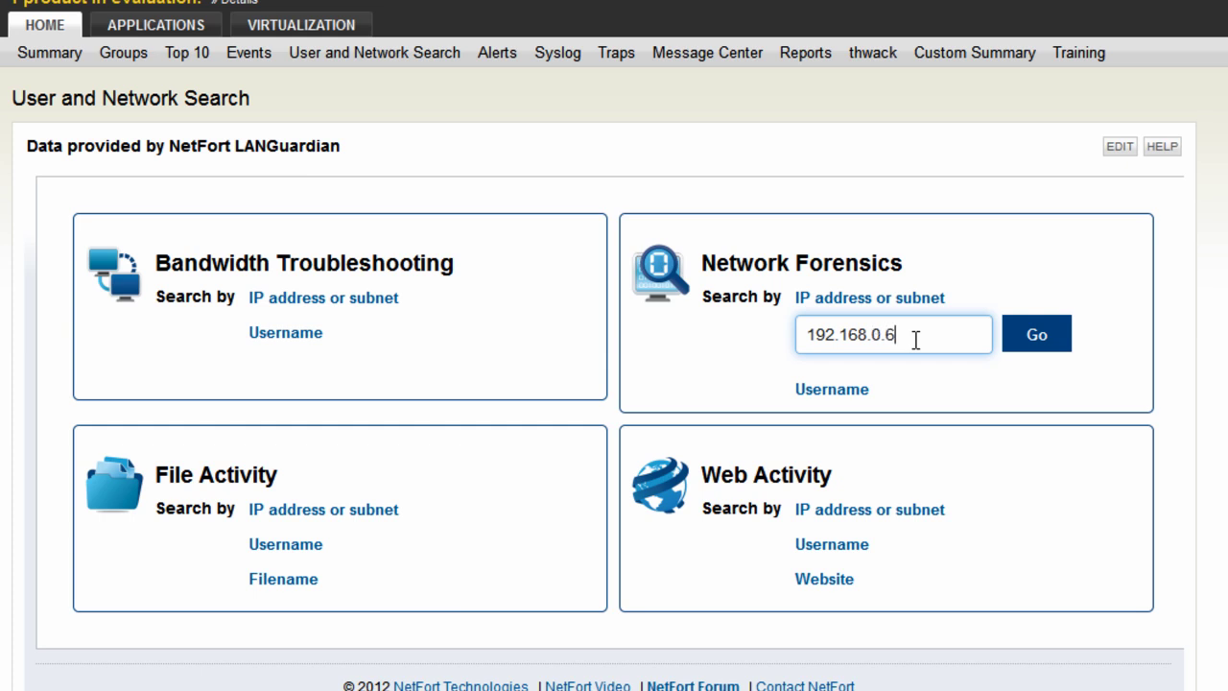
left_click(1027, 338)
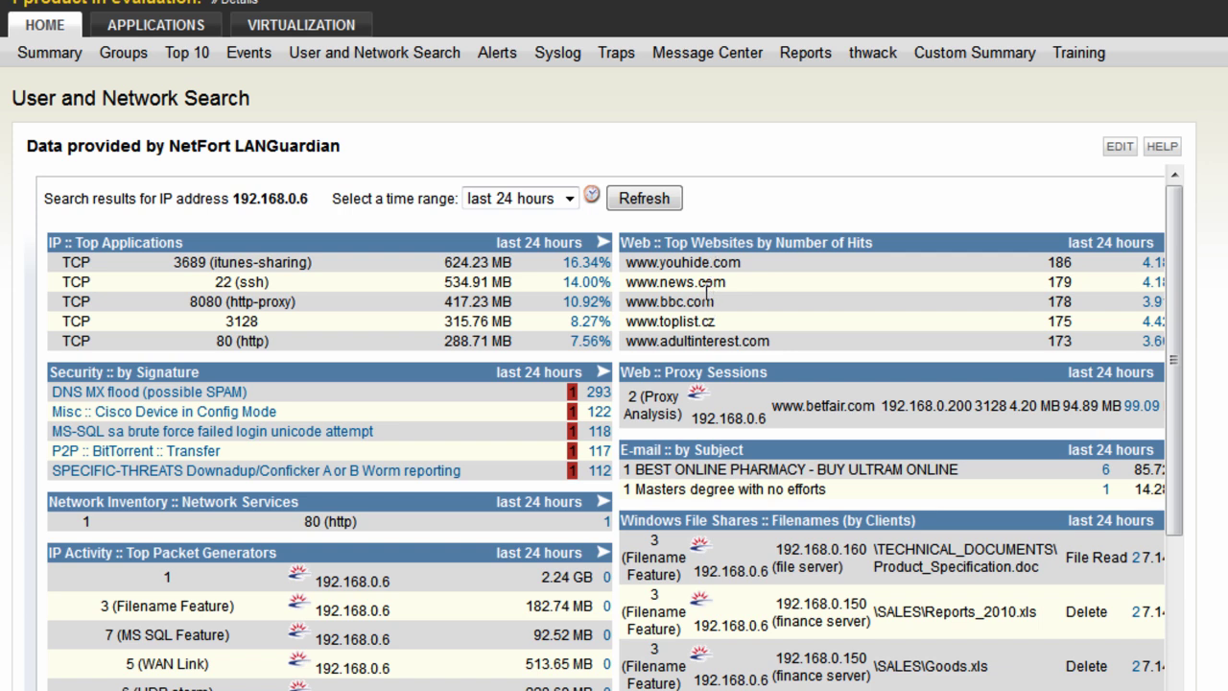
Examine the forensics results for 192.168.0.6, including top applications, websites, e-mail subjects and Windows file share activity.
scroll(704, 285, "down", 3)
scroll(704, 285, "up", 3)
left_click_drag(831, 500, 638, 467)
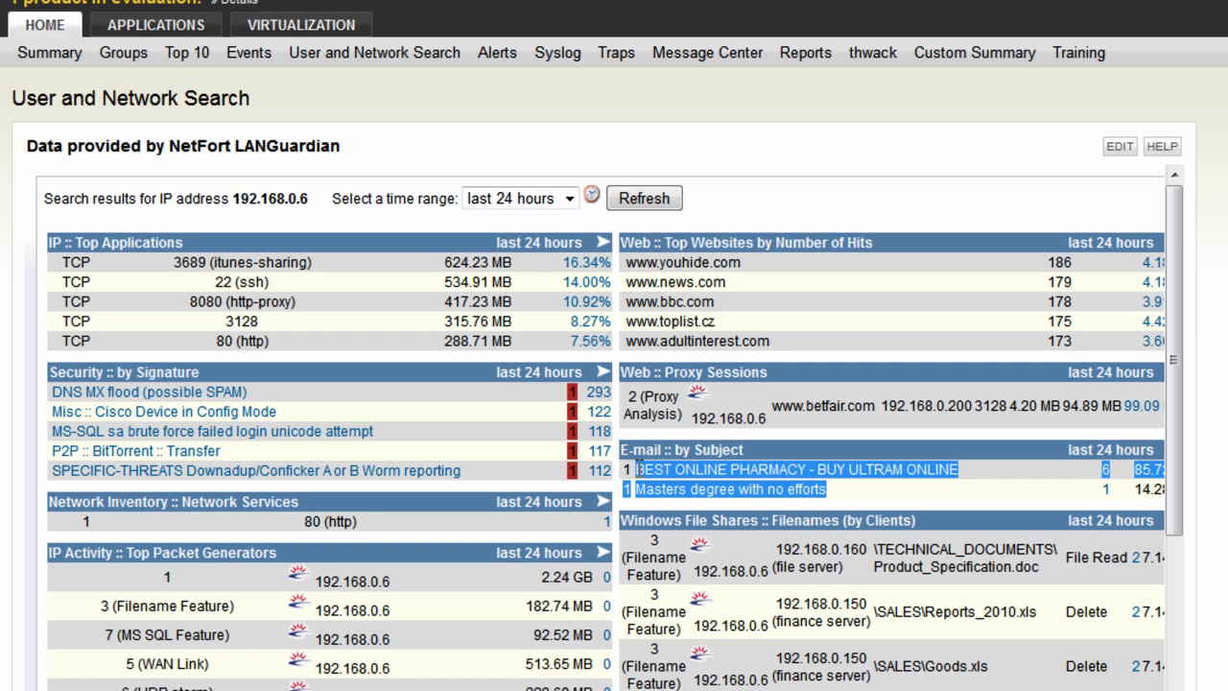
scroll(628, 469, "down", 3)
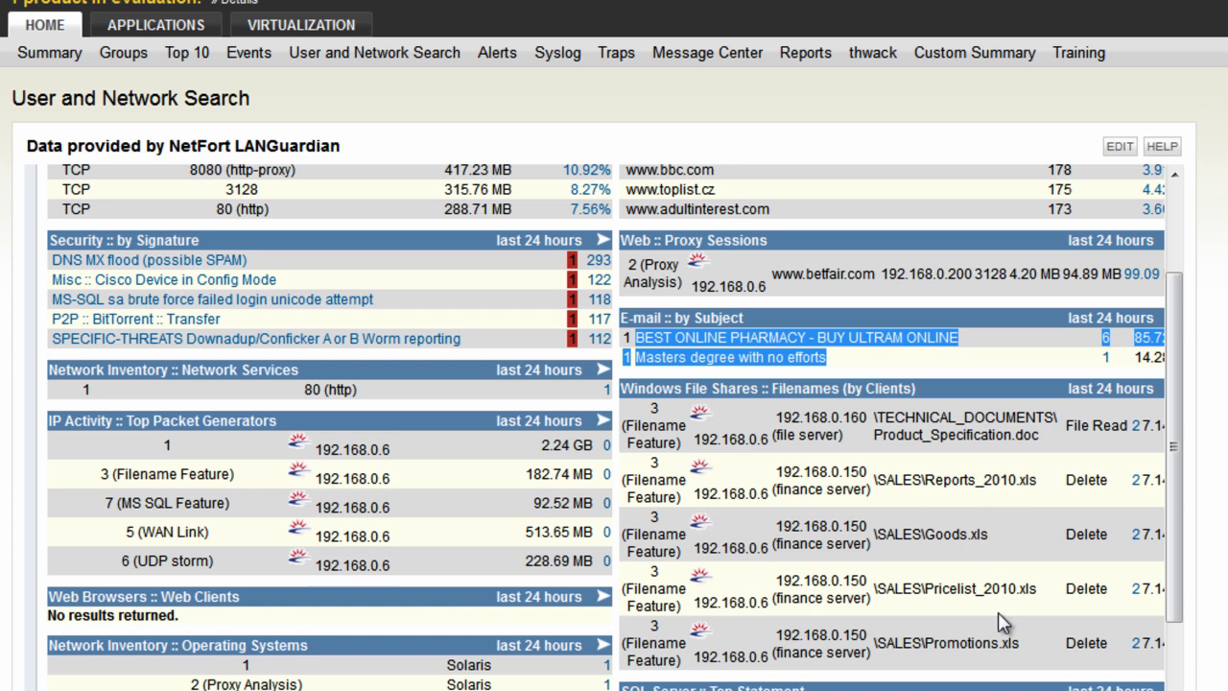
scroll(569, 473, "up", 3)
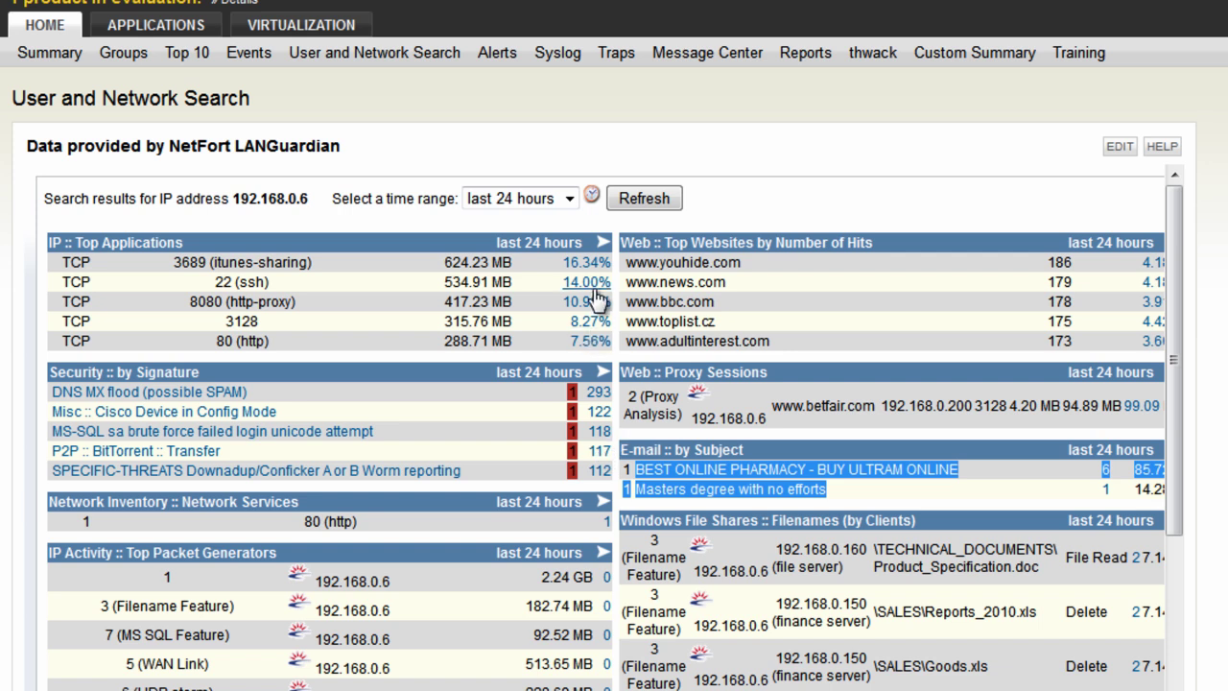
Start a new User and Network Search and search File Activity by the filename "forecast".
left_click(380, 66)
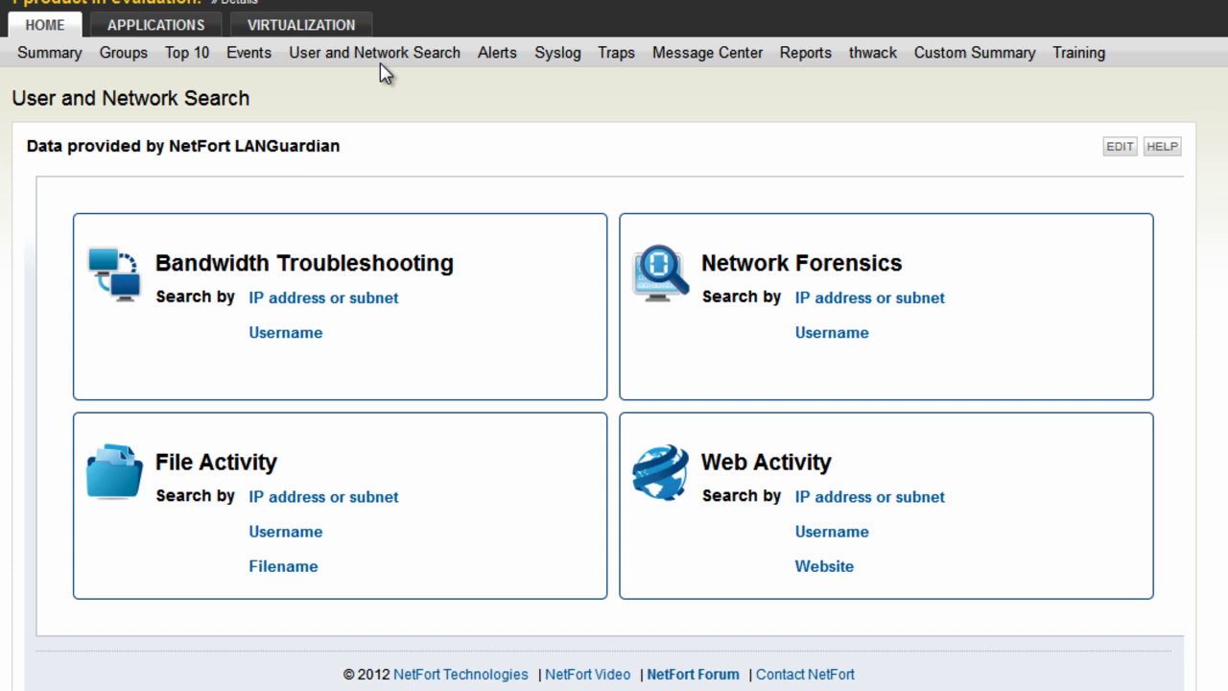
left_click(319, 570)
left_click(380, 597)
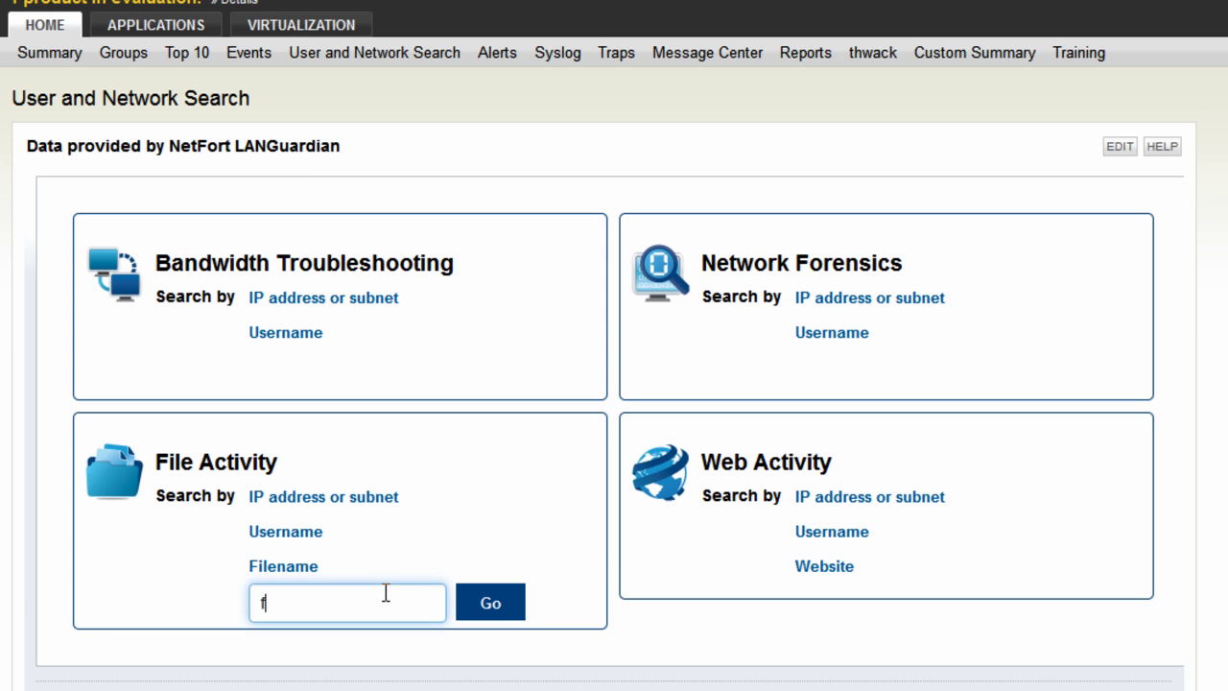
type("forecast")
left_click(488, 606)
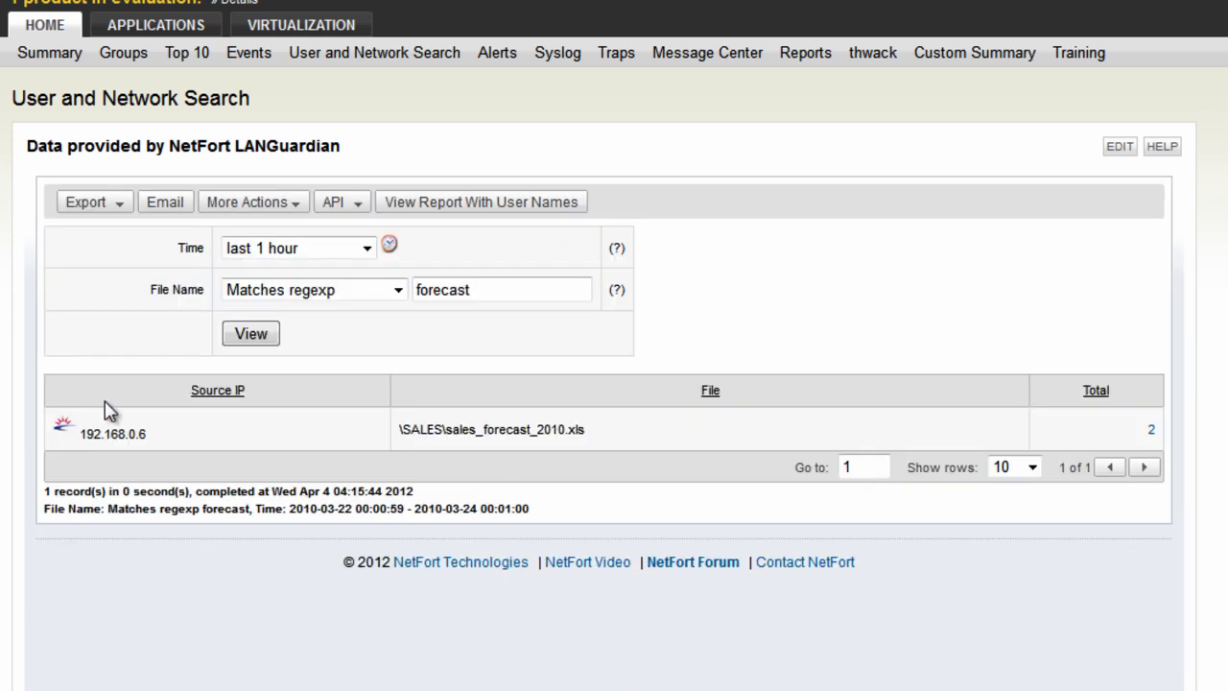
Inspect the file report's preset time ranges and its custom start and end time options.
left_click(365, 250)
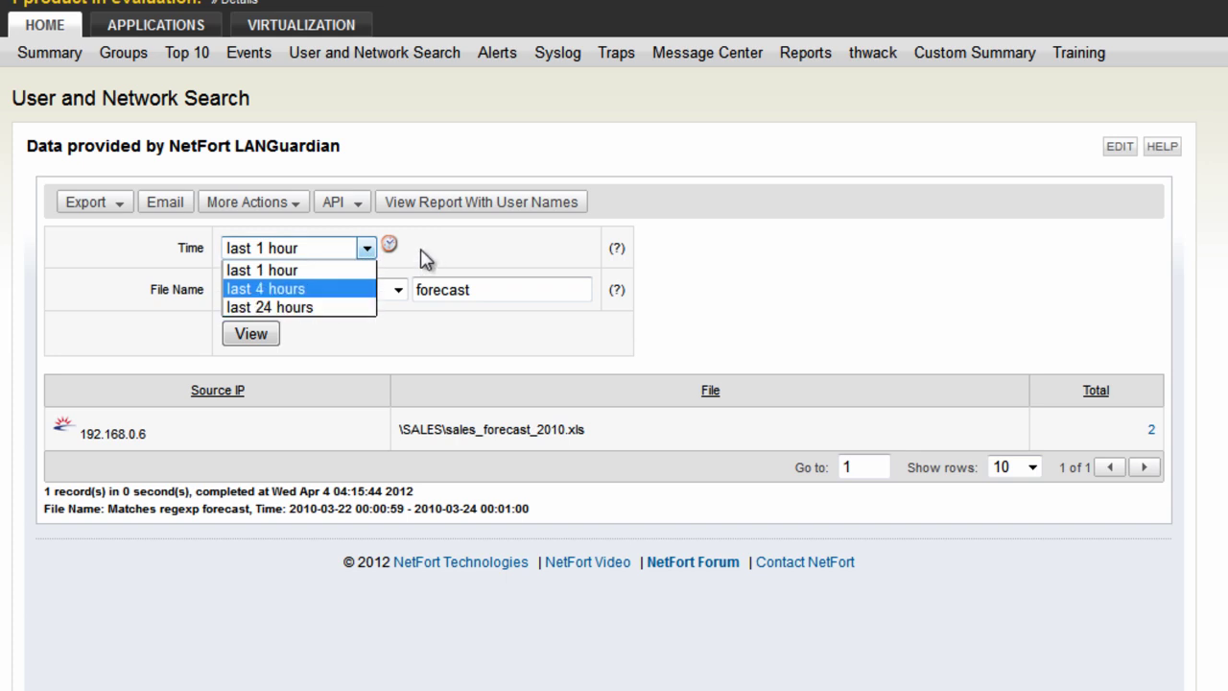
left_click(390, 246)
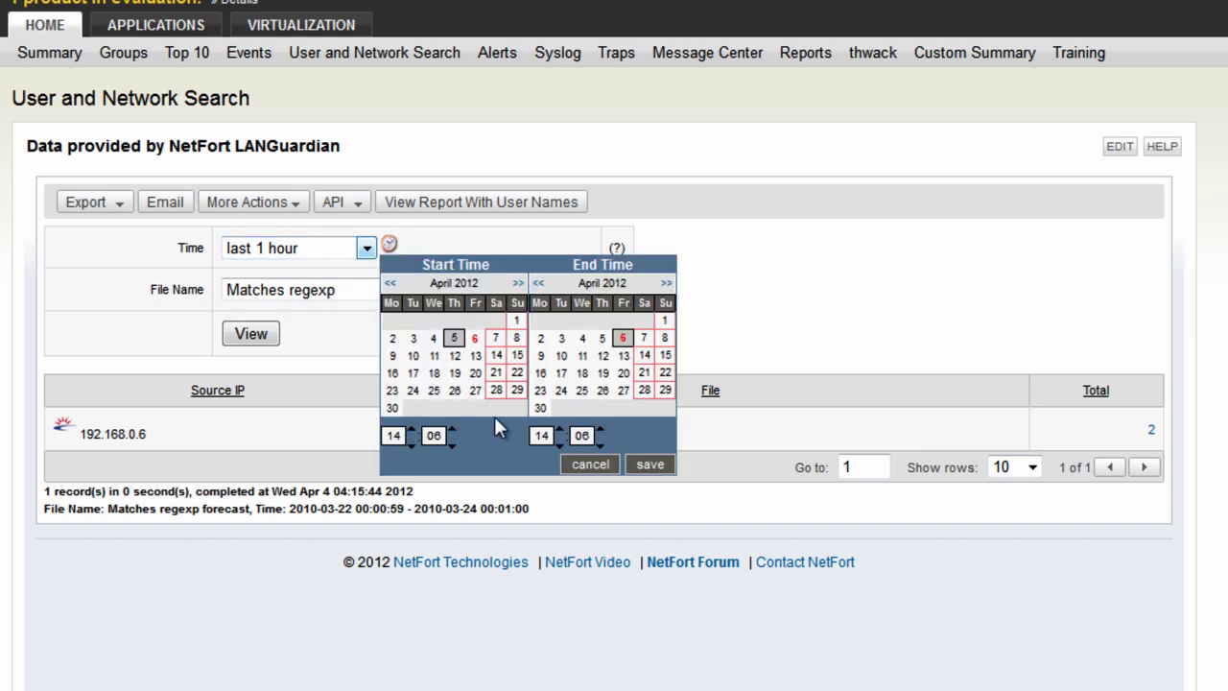
left_click(590, 466)
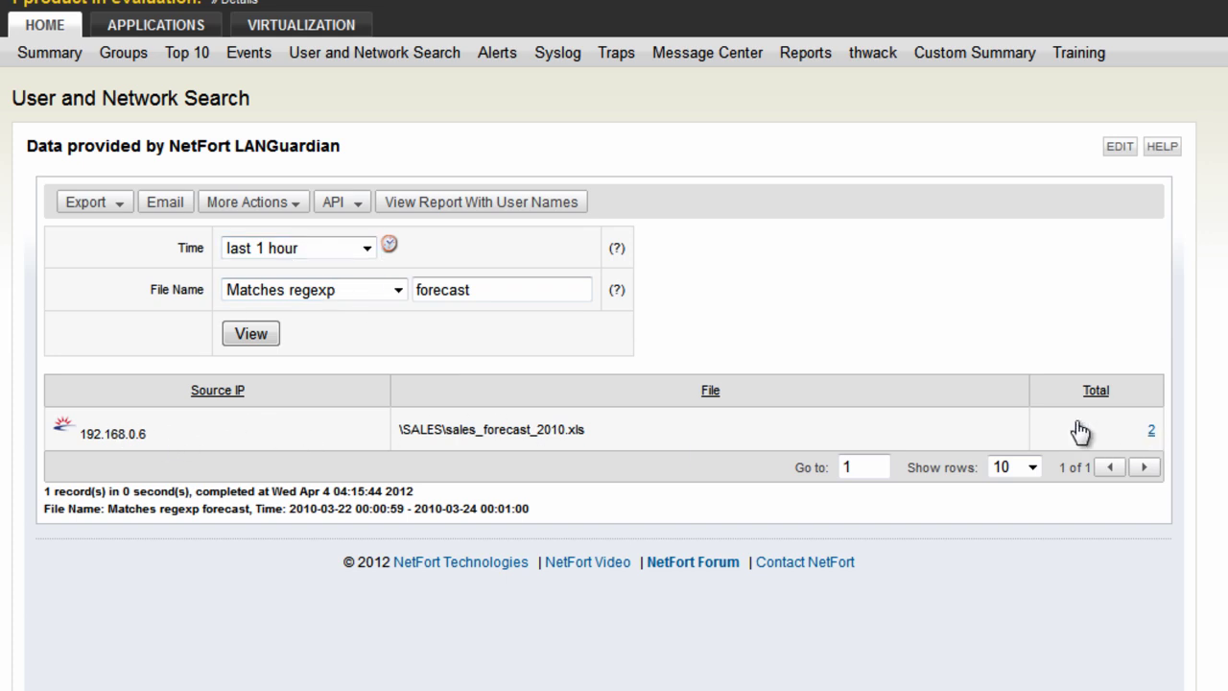
Drill down to the delete events for sales_forecast_2010.xls, show the report with user names, and highlight the full name of the responsible user.
scroll(393, 508, "down", 2)
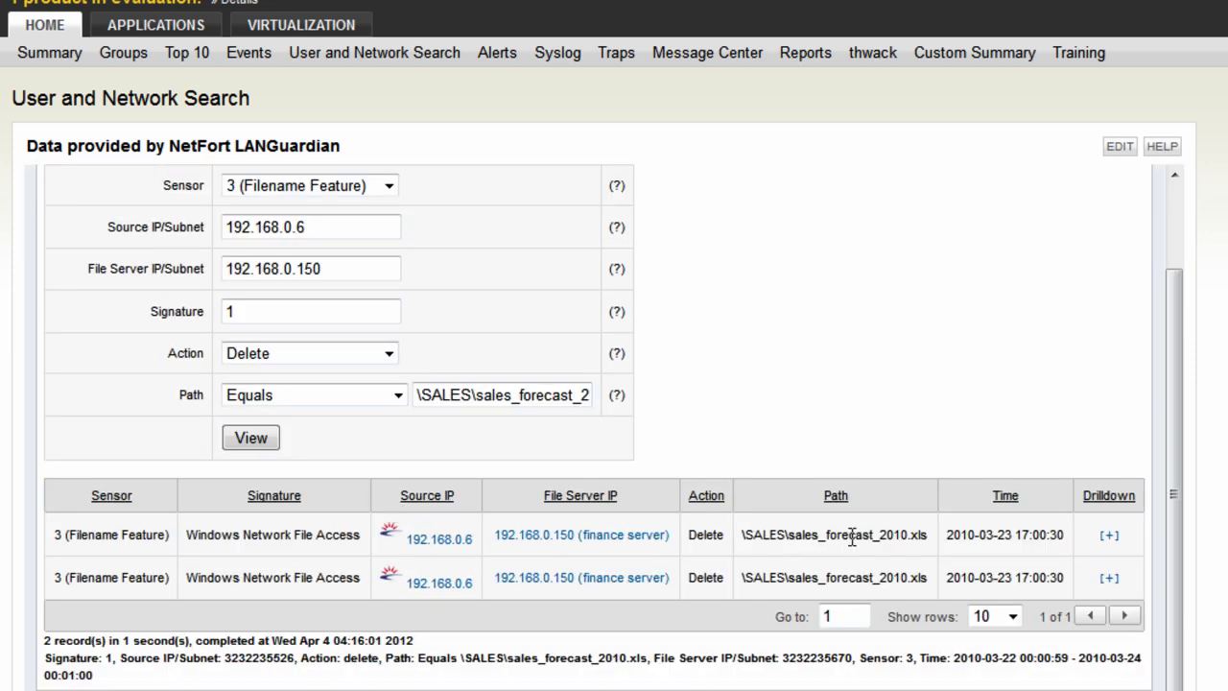
scroll(626, 562, "down", 2)
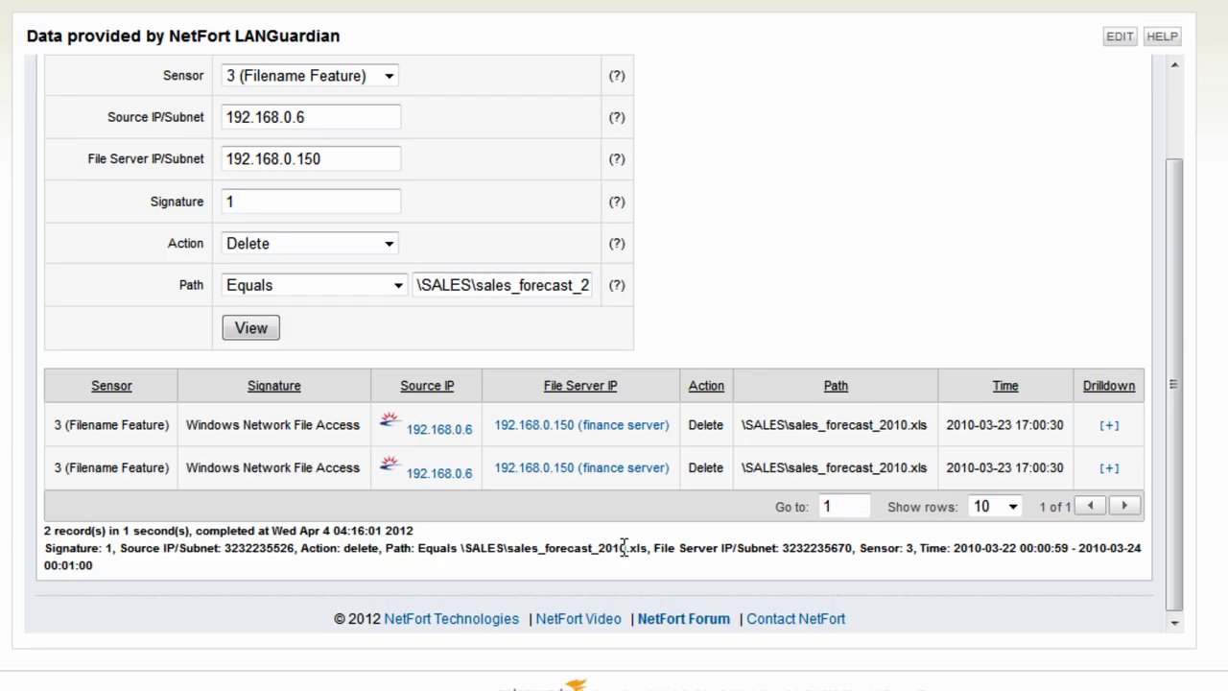
scroll(635, 557, "up", 2)
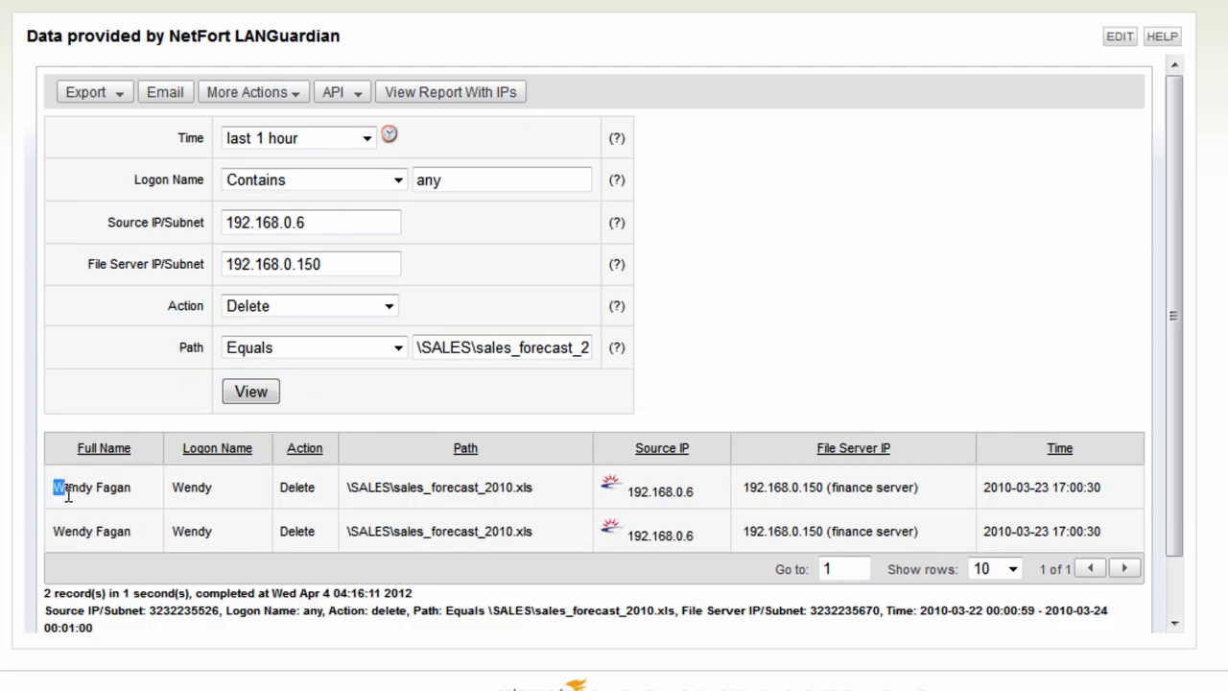
left_click_drag(54, 487, 158, 489)
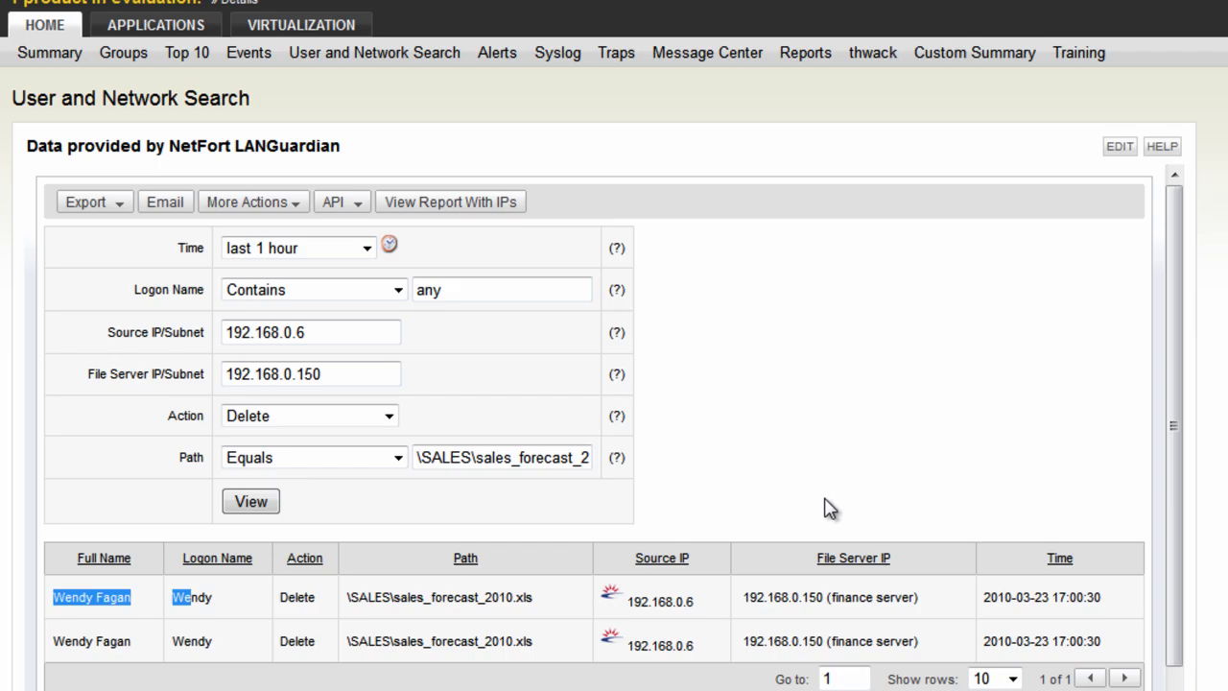
scroll(829, 492, "down", 1)
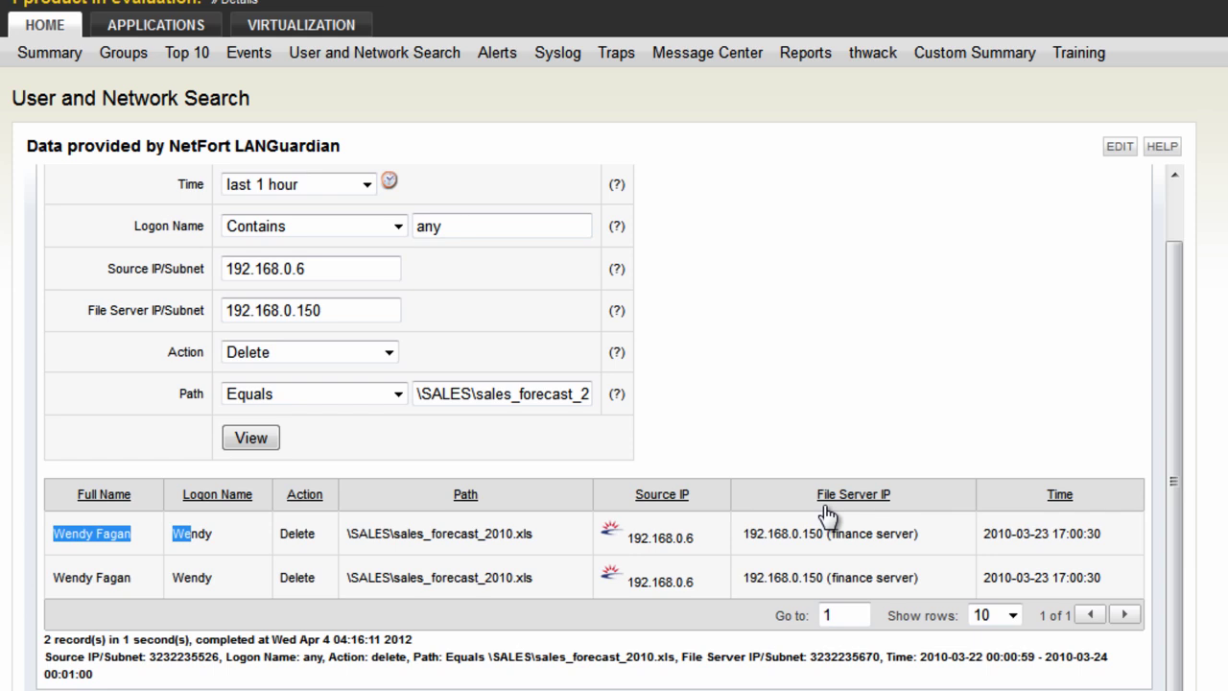
scroll(827, 516, "up", 1)
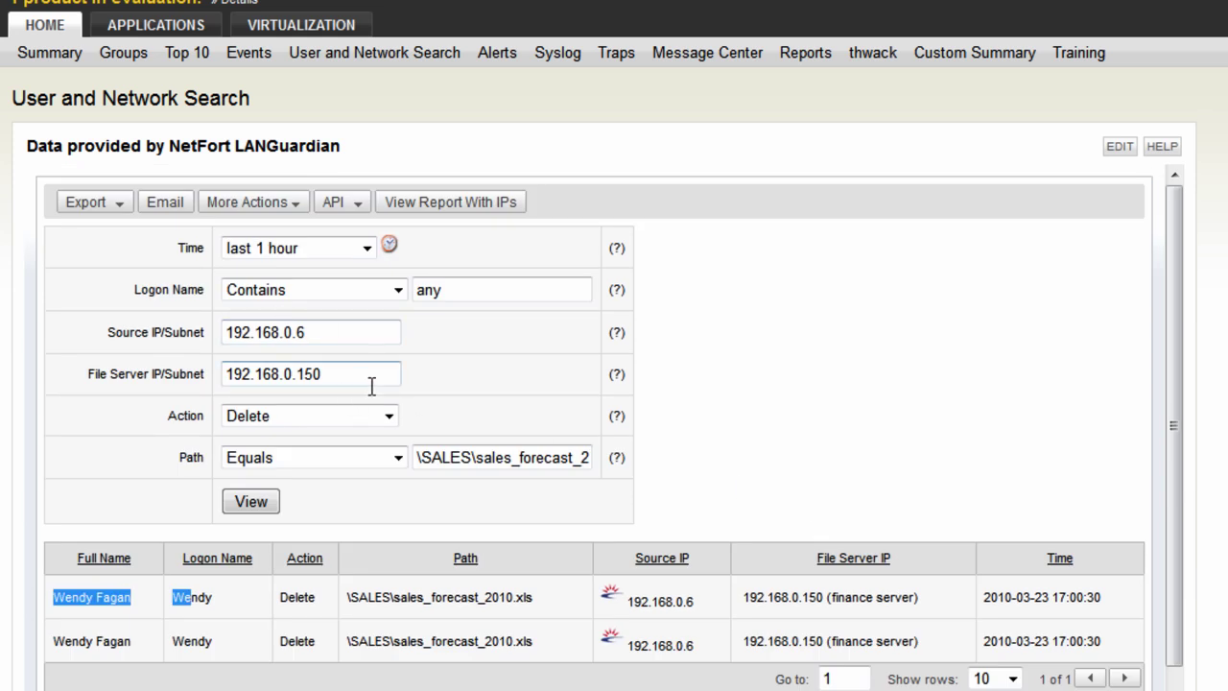
Return to the User and Network Search start page.
left_click(372, 58)
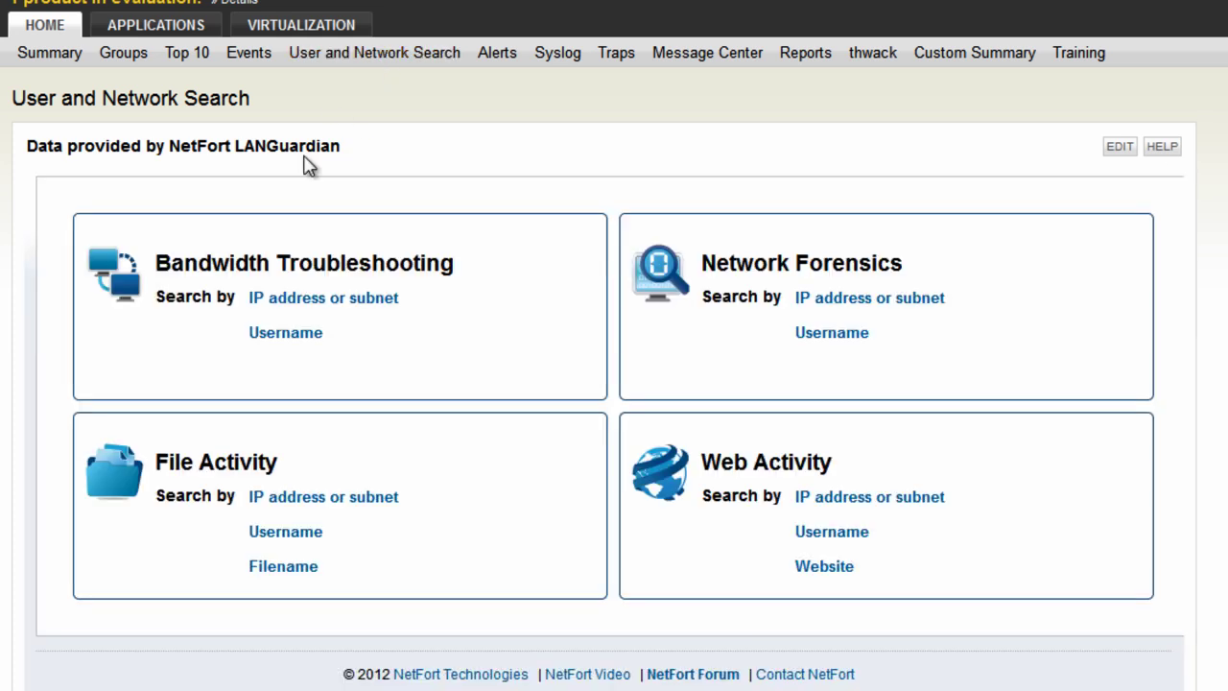
Search Web Activity by username, selecting the suggested user's account, and view the websites that user visited.
left_click(850, 536)
left_click(892, 560)
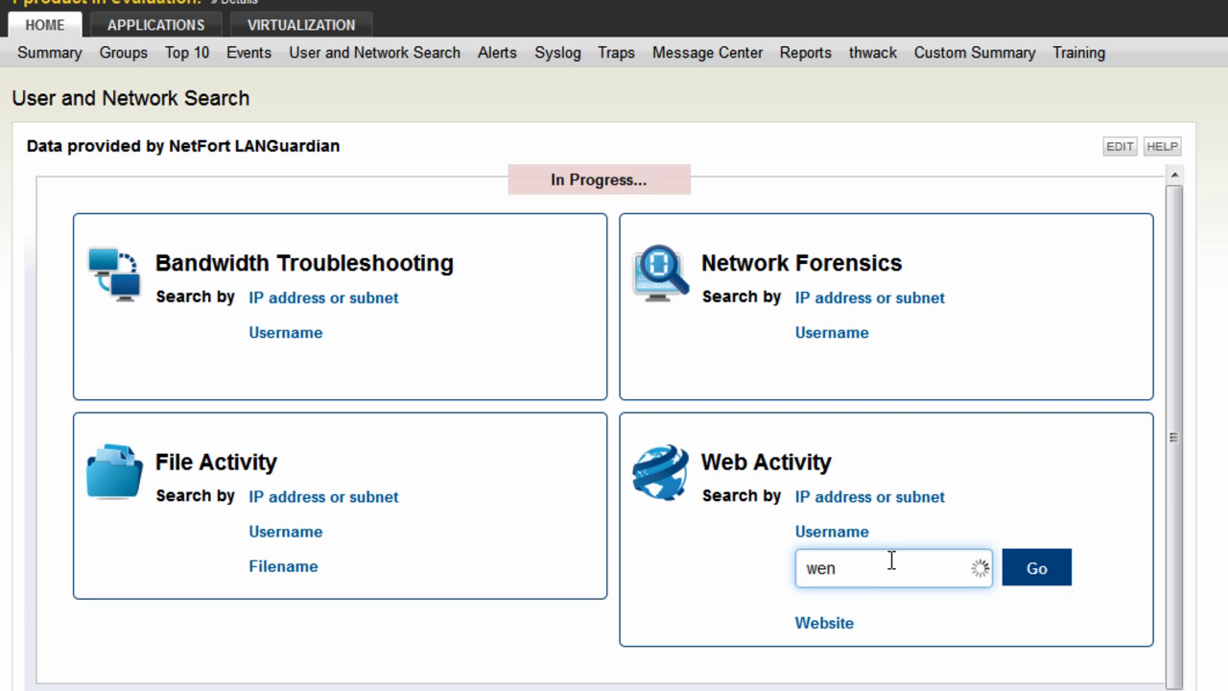
left_click(875, 608)
left_click(1043, 575)
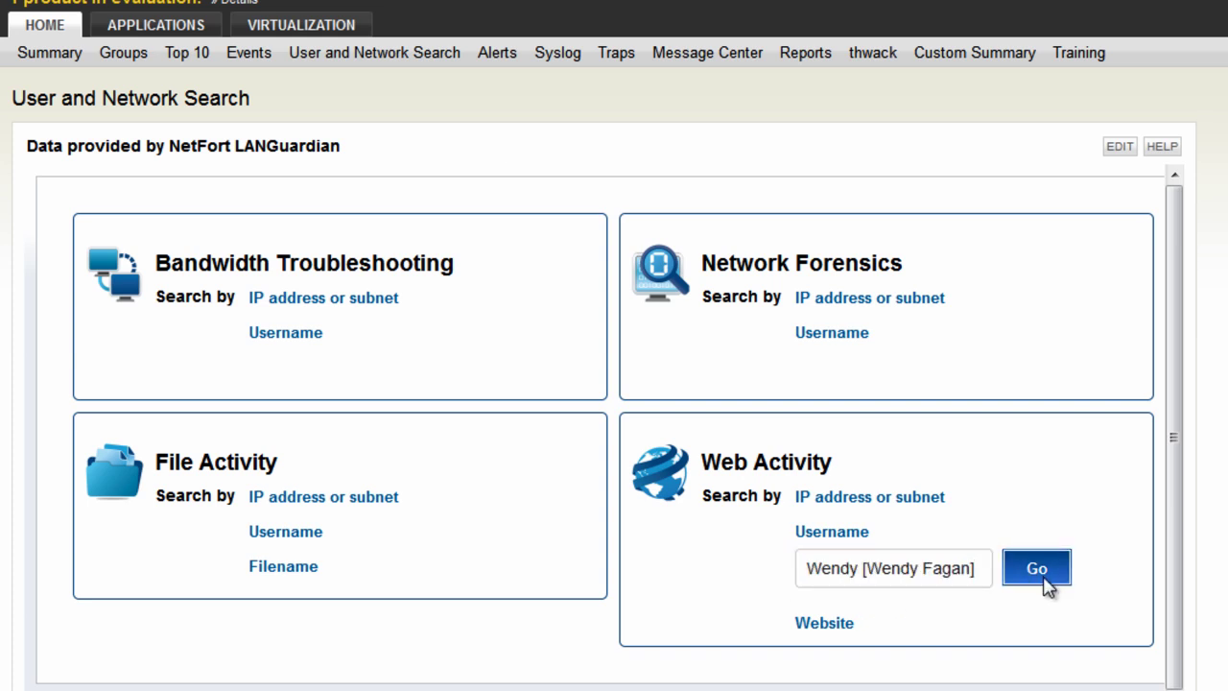
scroll(1037, 360, "down", 3)
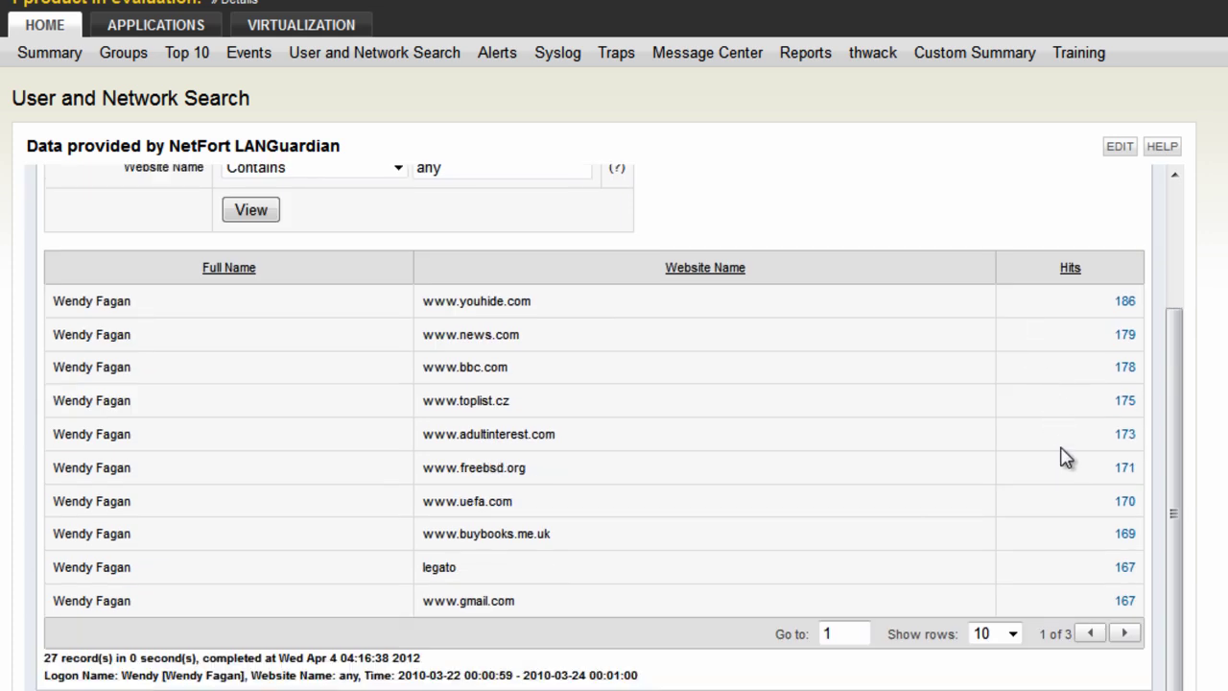
left_click(1124, 370)
scroll(720, 509, "down", 5)
left_click_drag(754, 370, 525, 370)
left_click_drag(754, 404, 707, 405)
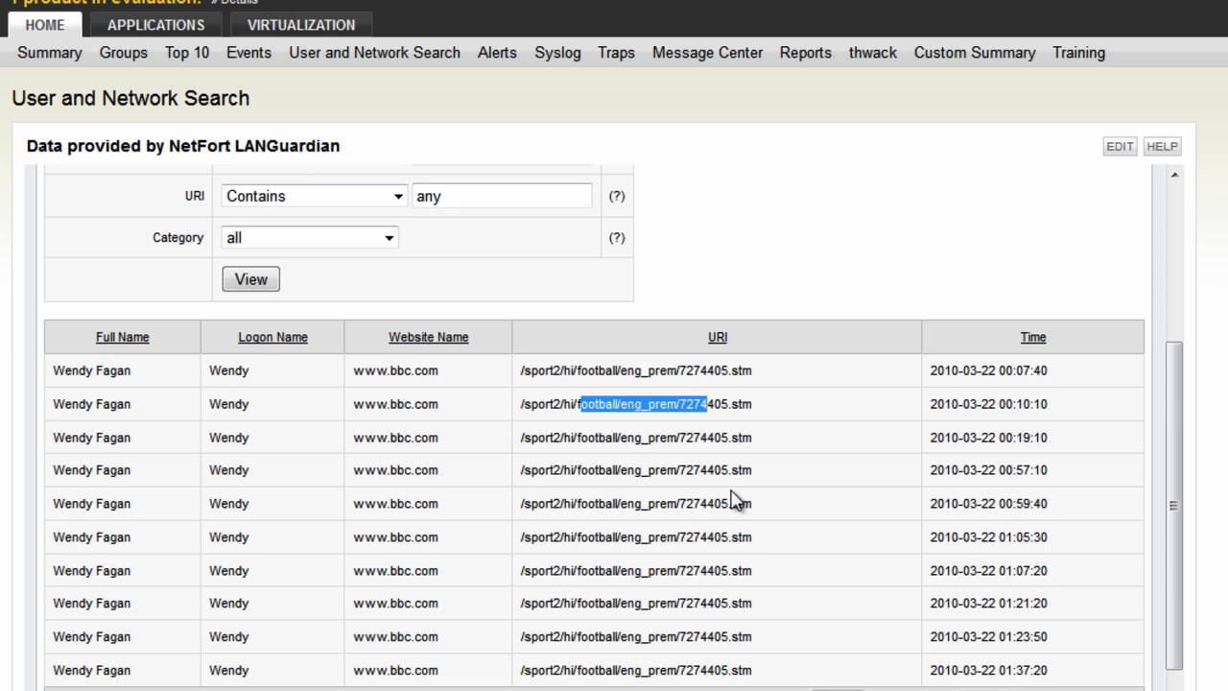
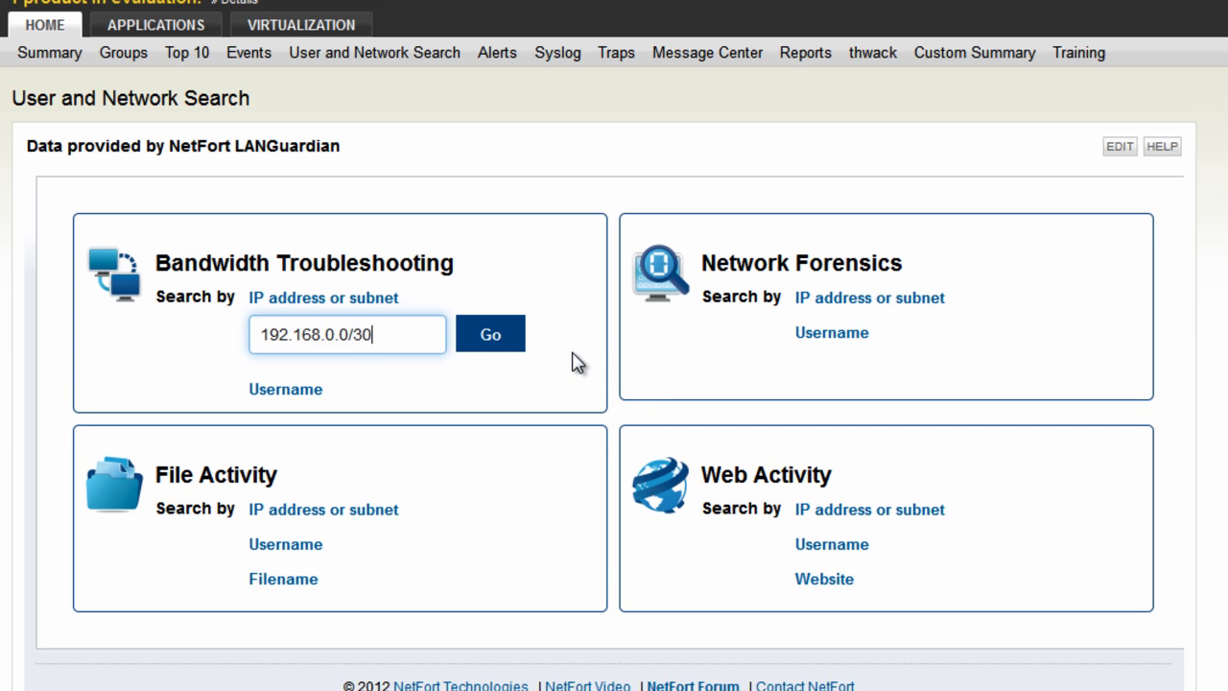
Search Bandwidth Troubleshooting for subnet 192.168.0.0/30 and highlight the 8080 (http-proxy) entry in the top applications.
left_click(508, 335)
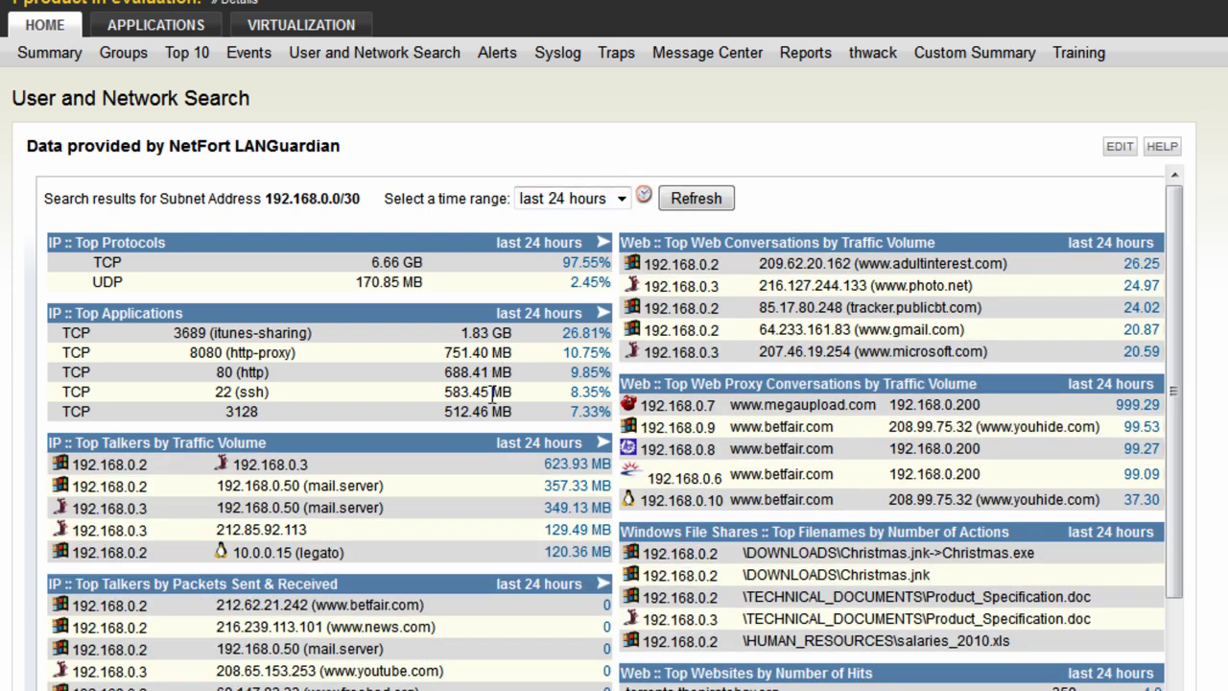
left_click_drag(189, 353, 314, 368)
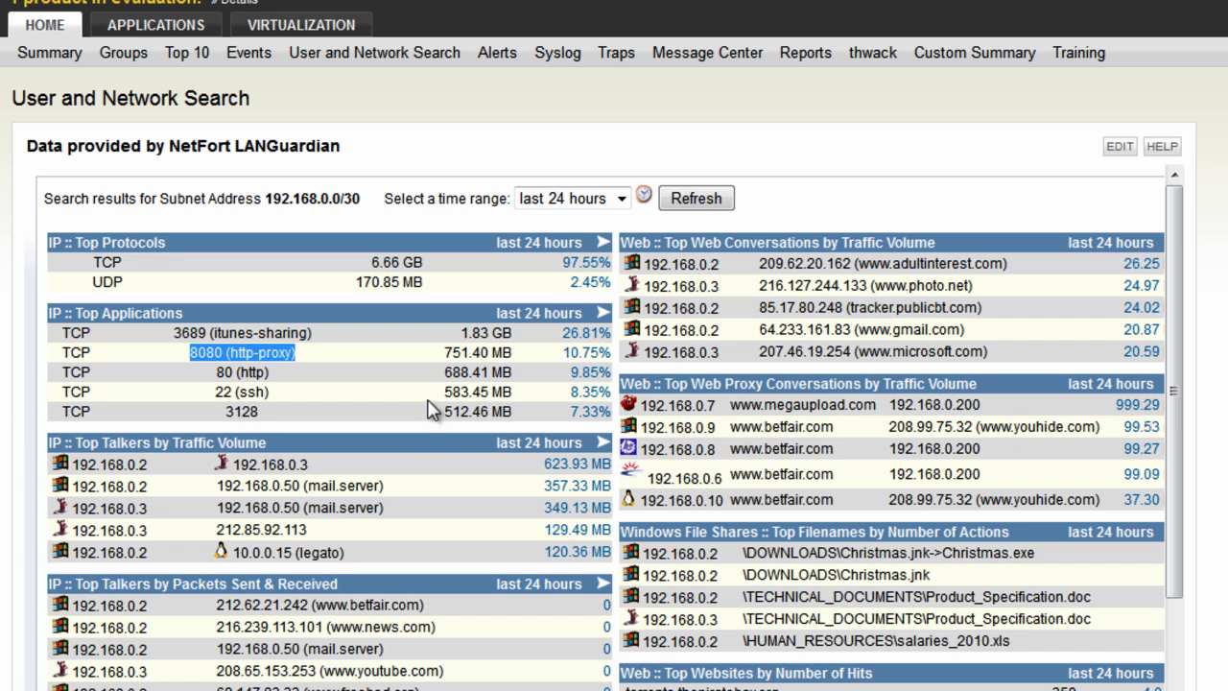
scroll(412, 403, "down", 2)
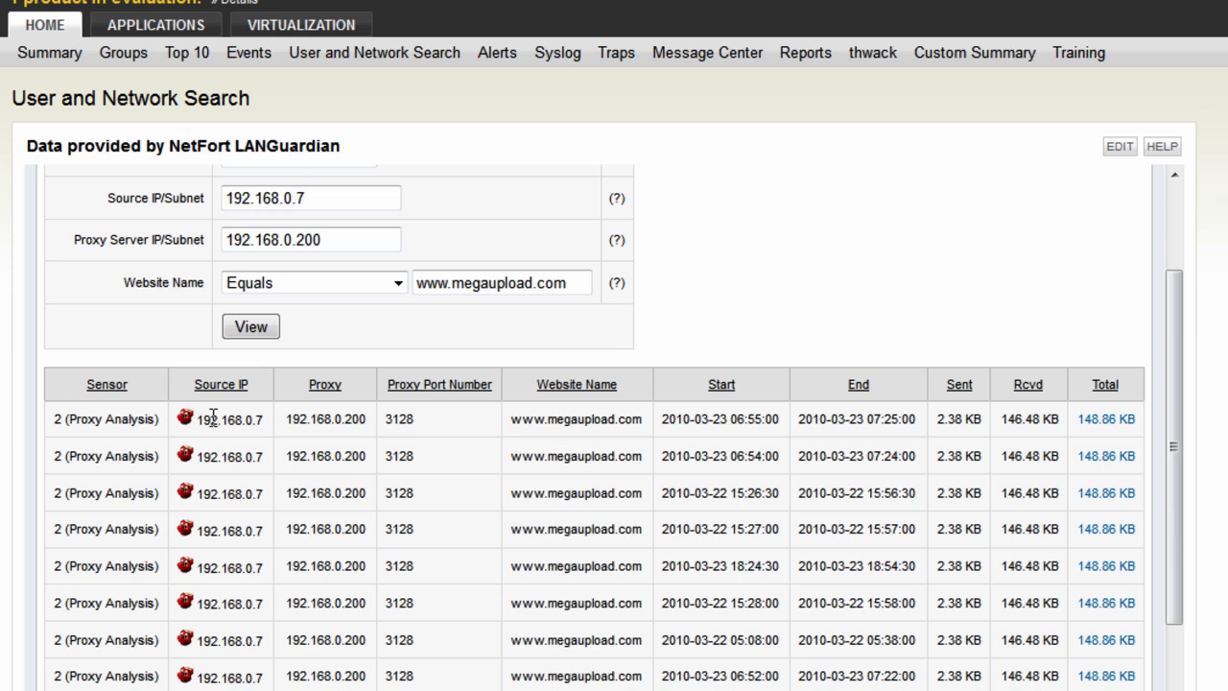
scroll(199, 419, "up", 2)
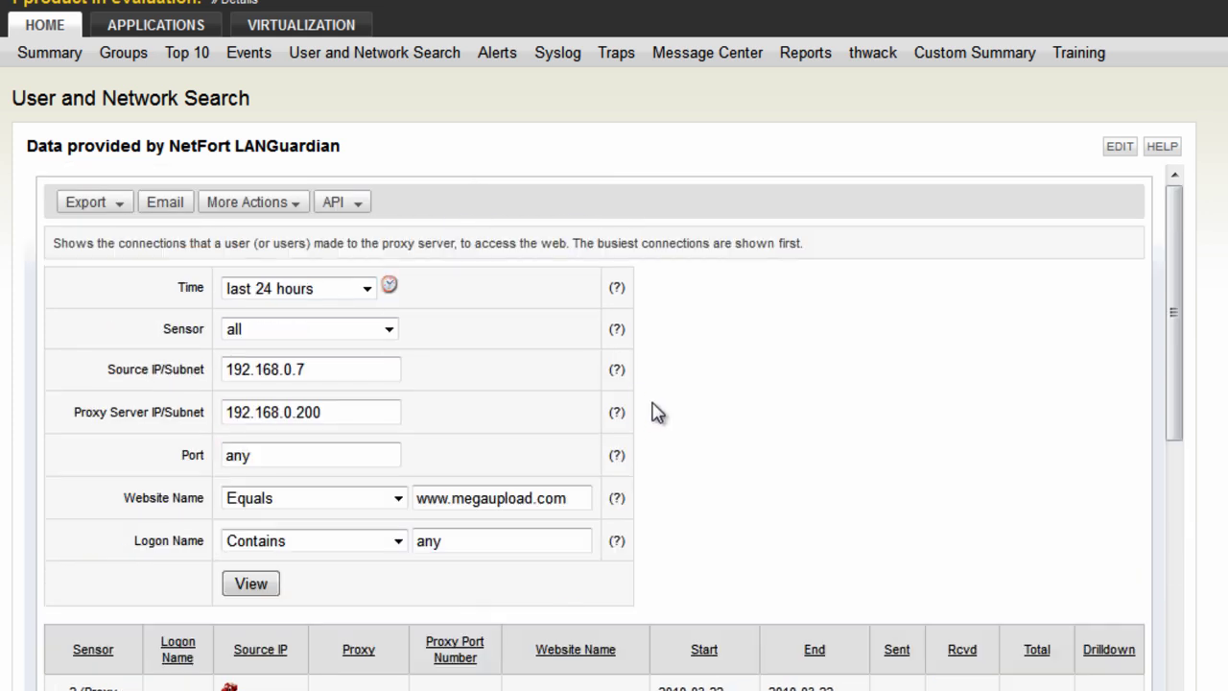
scroll(658, 412, "down", 6)
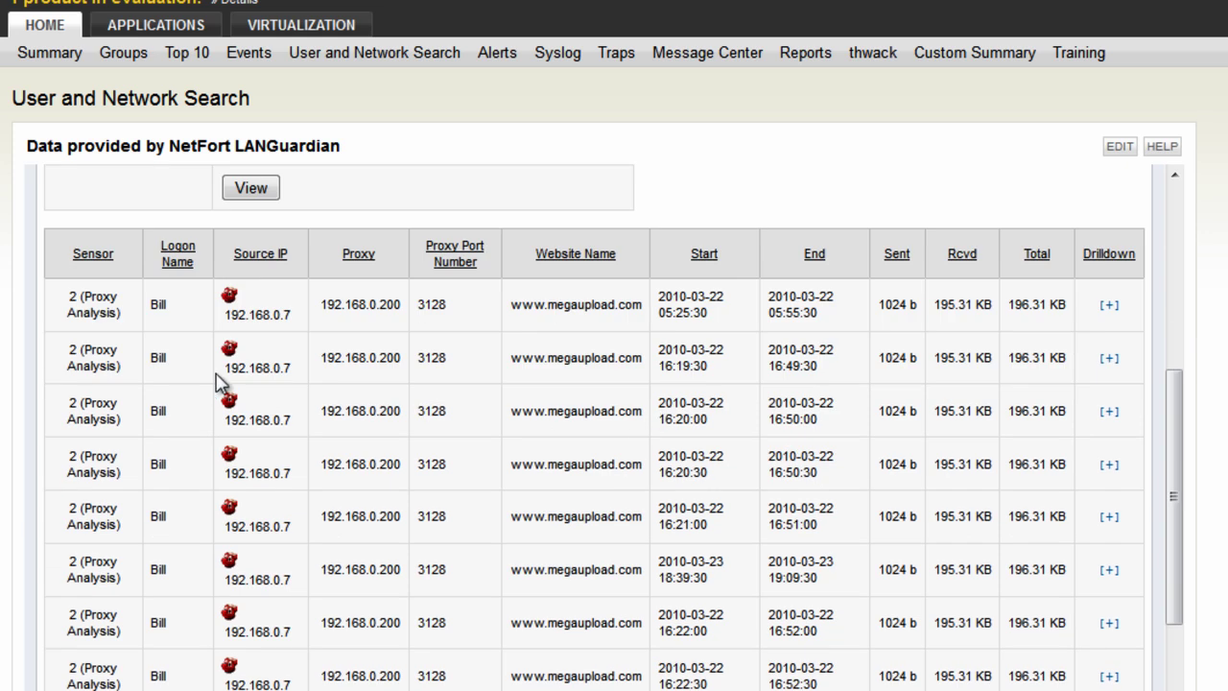
Highlight the source IP, proxy and website name of the first proxy connection, and check the remaining records.
left_click_drag(224, 313, 419, 318)
left_click_drag(515, 302, 658, 323)
left_click(729, 322)
scroll(967, 353, "down", 2)
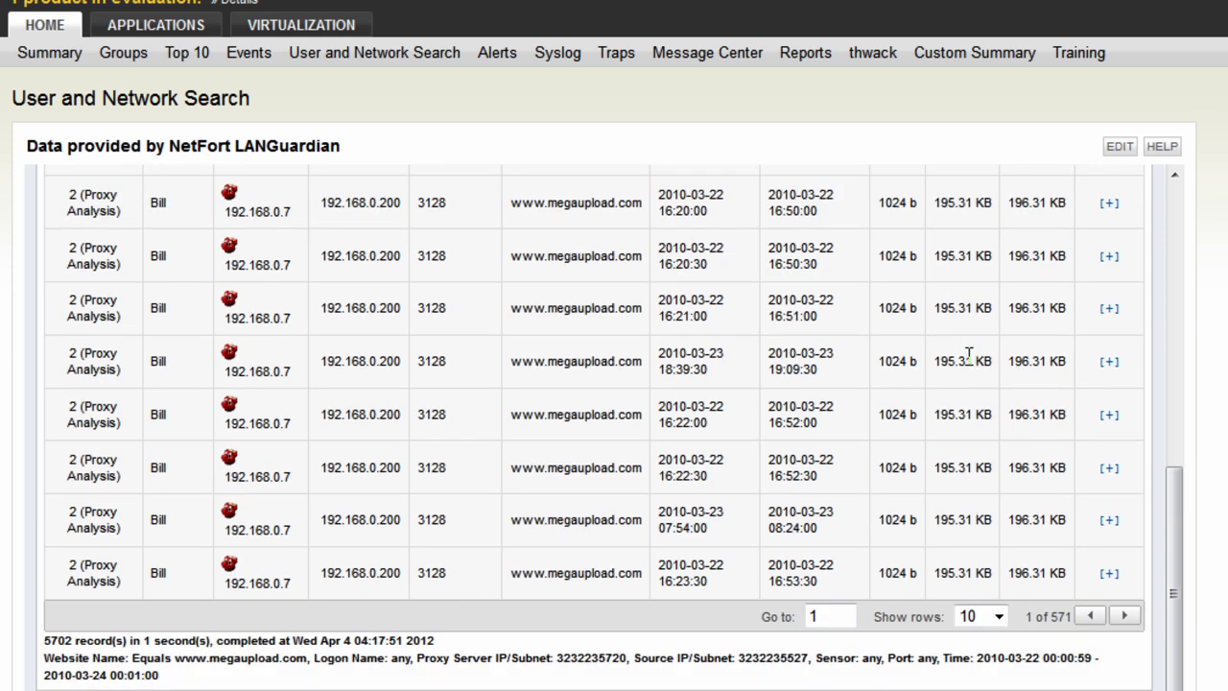
Review the proxy report's filters and connection columns, and return to the Orion Summary Home page.
scroll(604, 431, "up", 6)
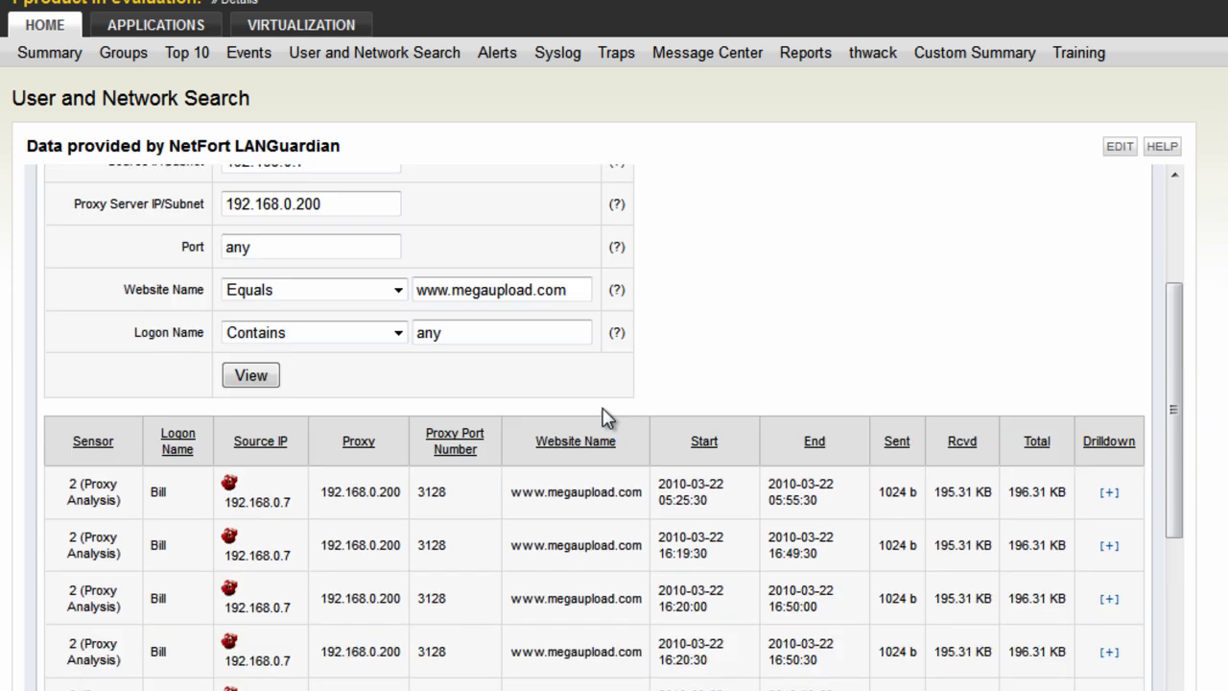
scroll(615, 406, "down", 3)
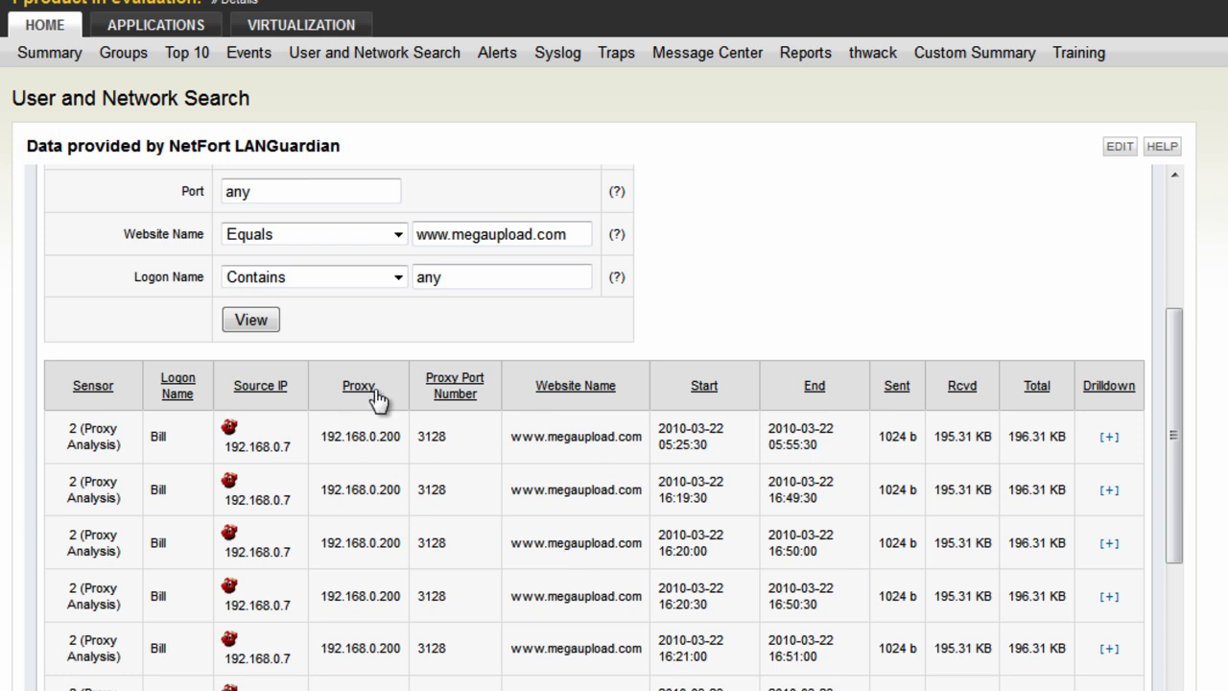
scroll(395, 362, "up", 3)
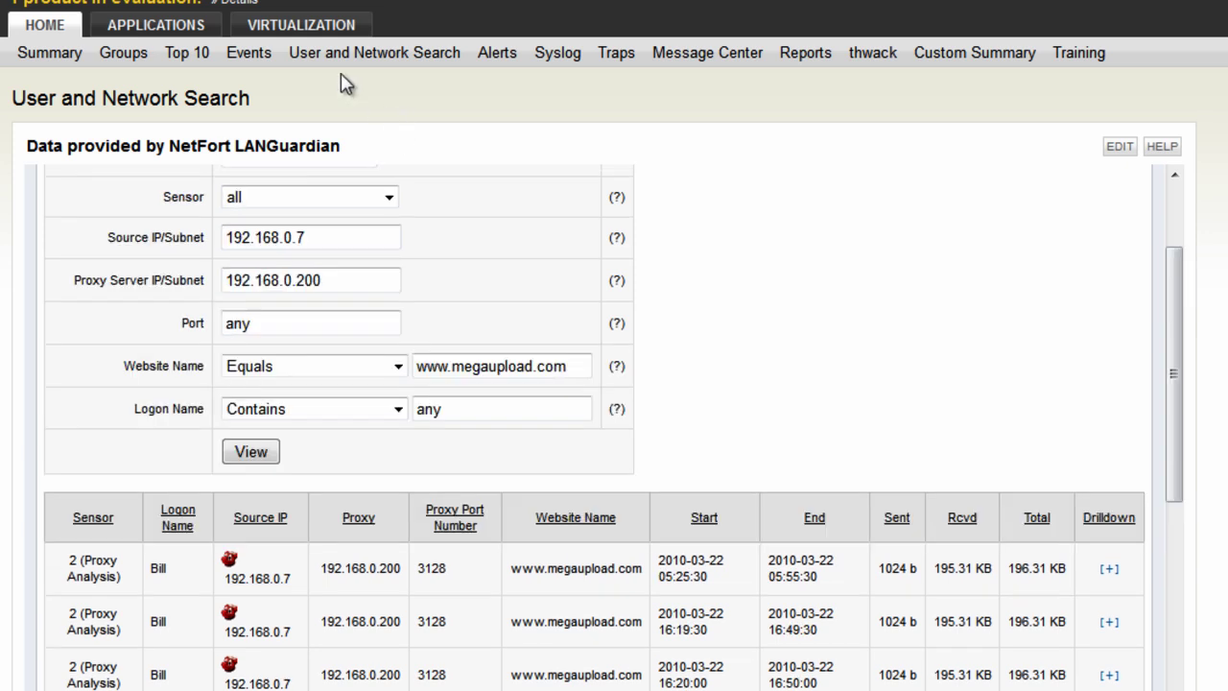
left_click(43, 29)
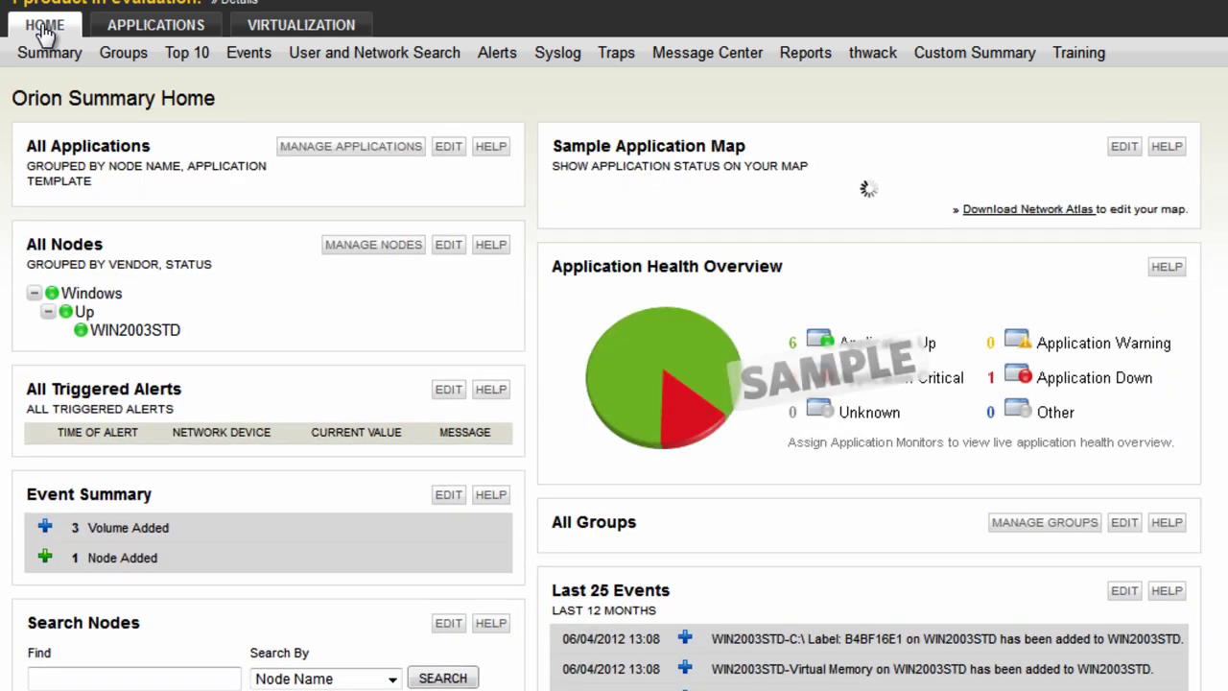